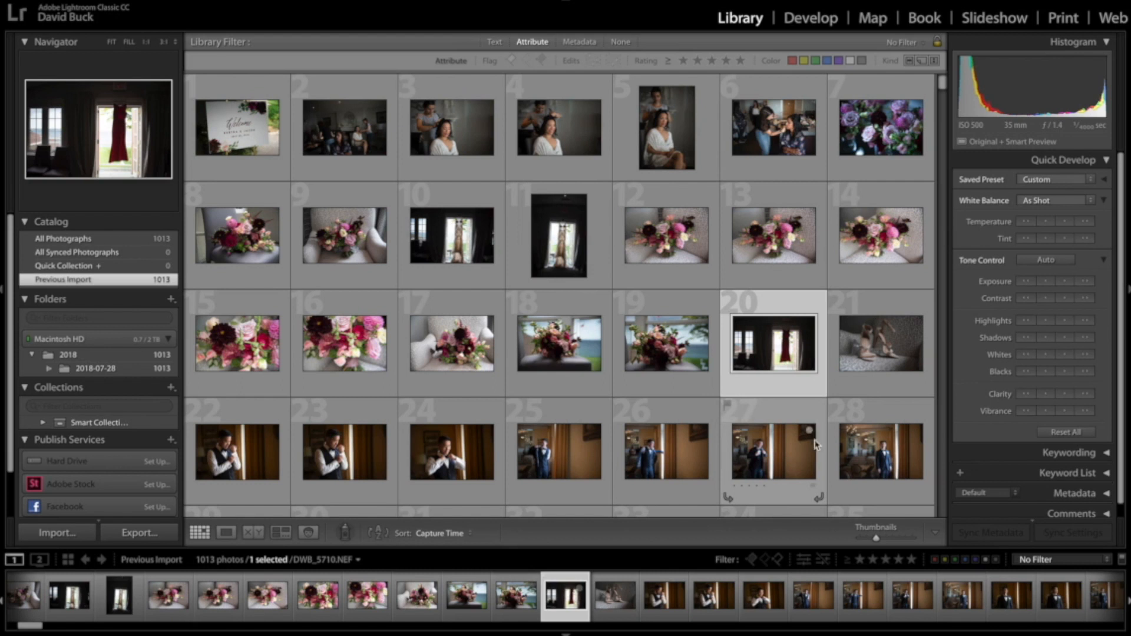
# Step: Set the filmstrip's rating filter to "Rating is equal to" with no stars chosen
pyautogui.click(847, 563)
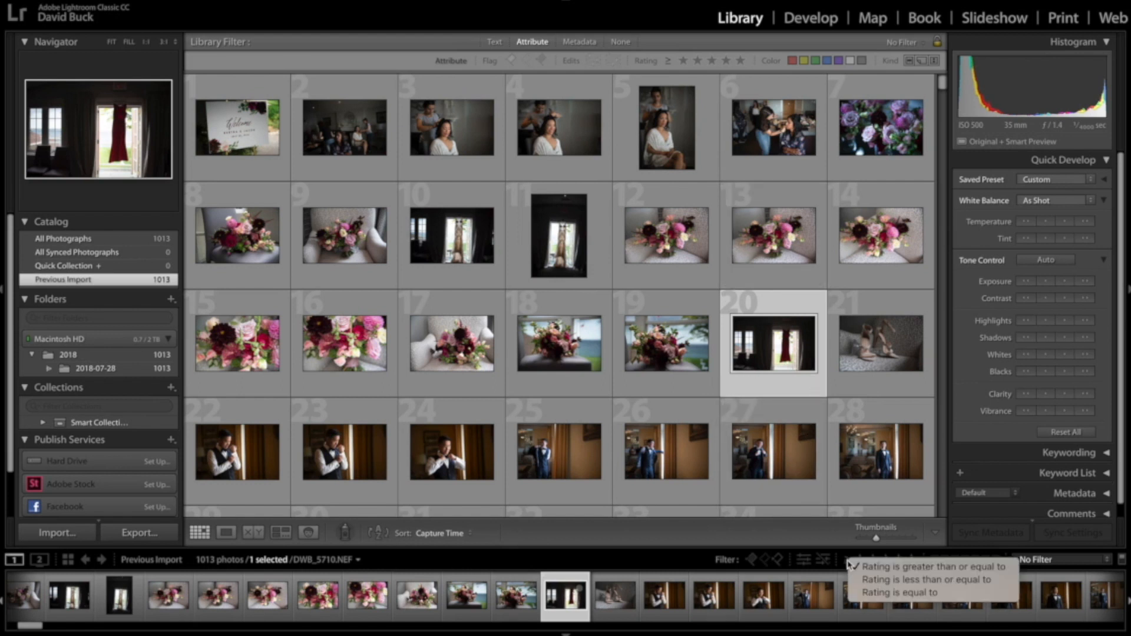
pyautogui.click(897, 565)
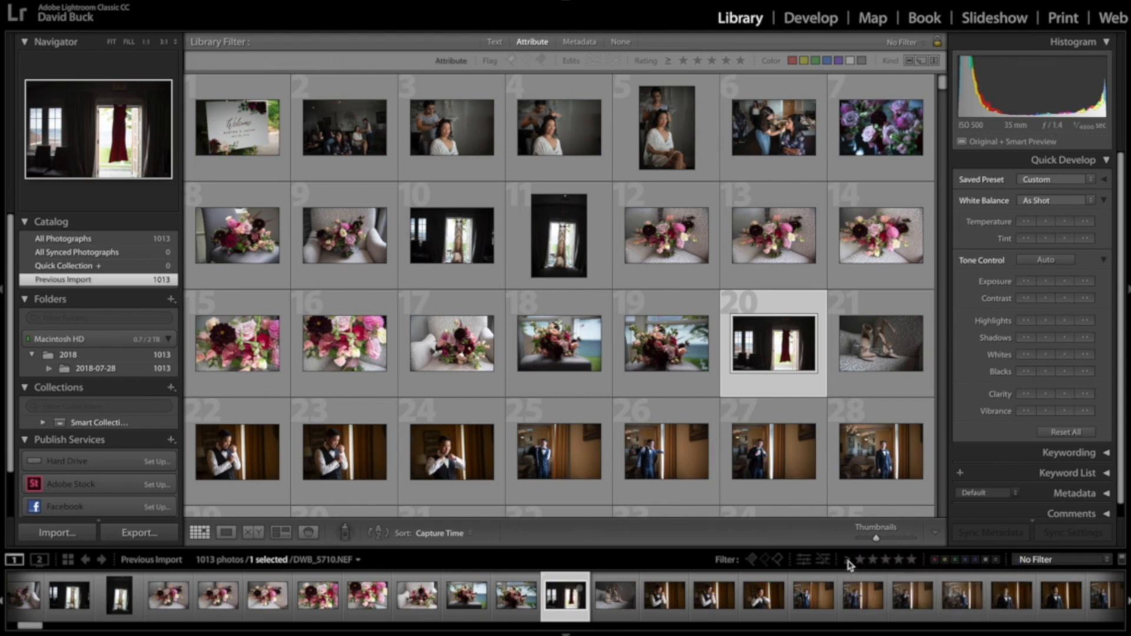
pyautogui.click(848, 565)
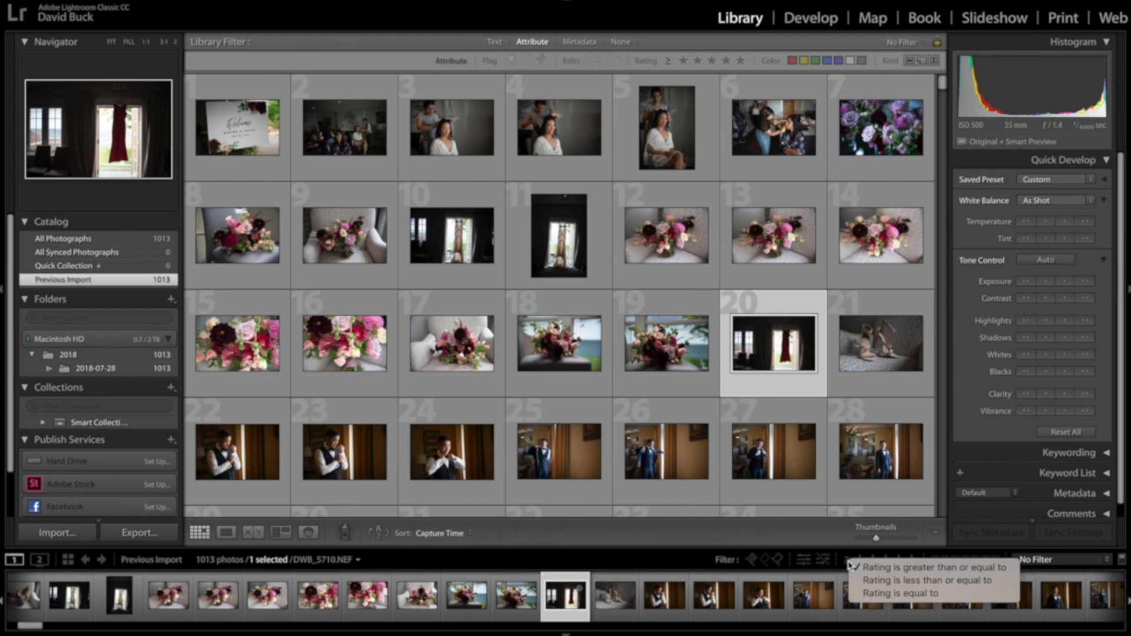
pyautogui.click(912, 596)
pyautogui.press('0')
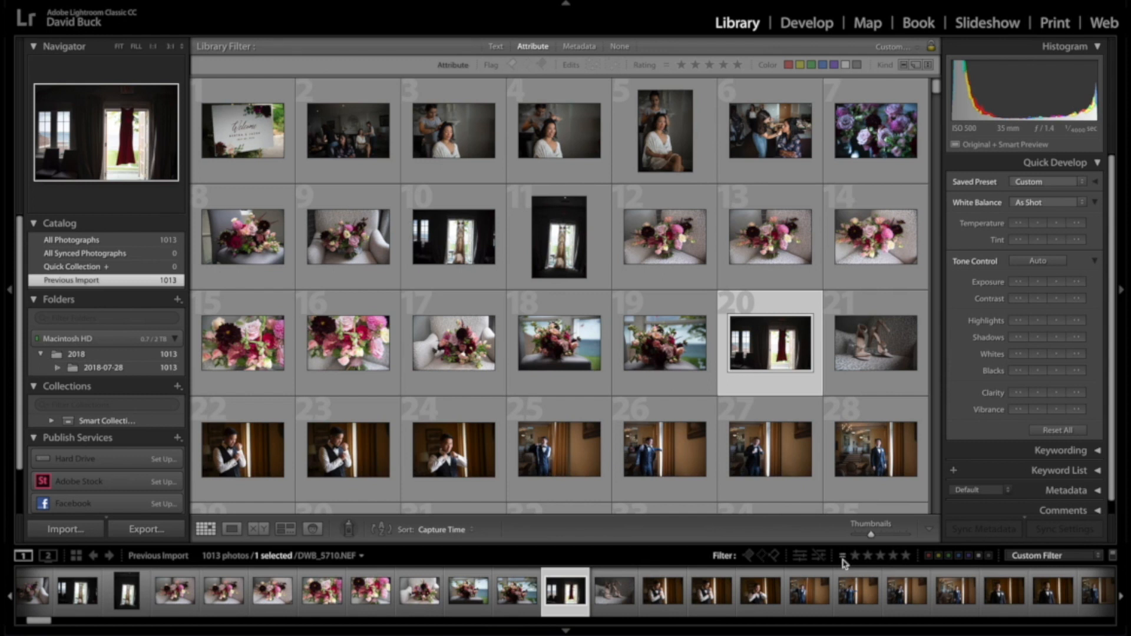
pyautogui.click(843, 558)
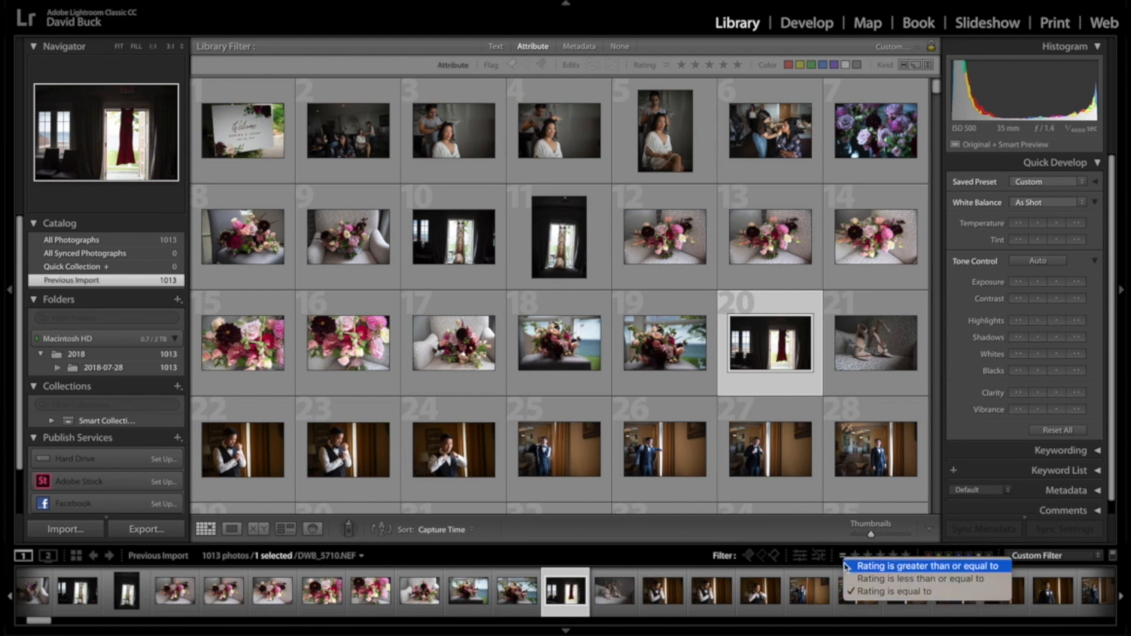
pyautogui.click(842, 559)
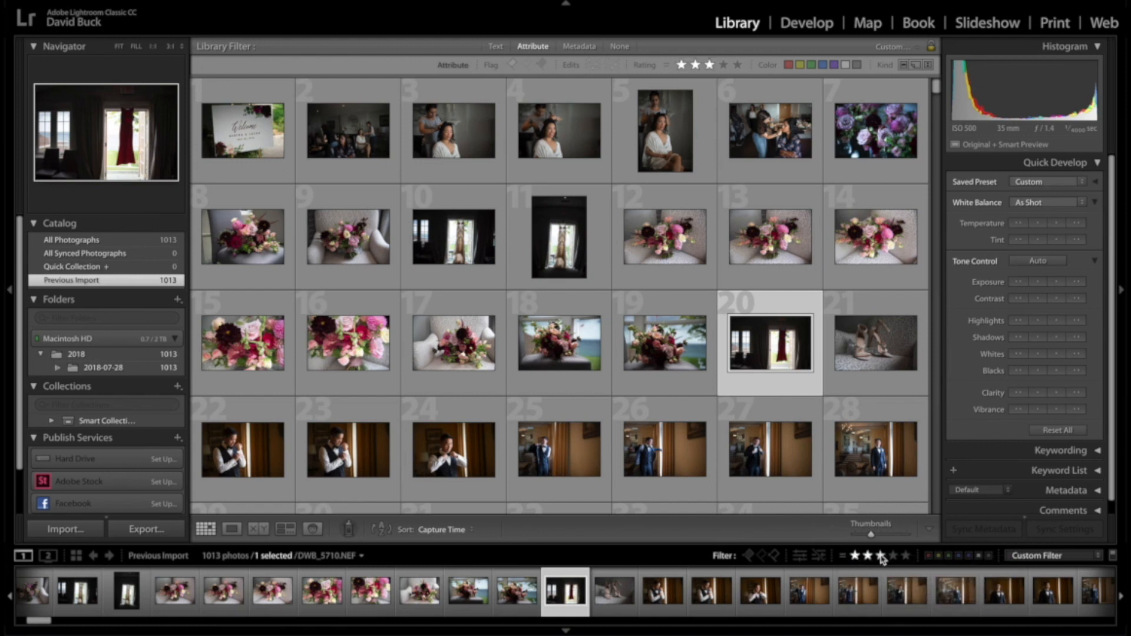
# Step: Try the rating filter at exactly three, two and one star, and clear the stars again
pyautogui.click(880, 556)
pyautogui.click(867, 556)
pyautogui.click(855, 556)
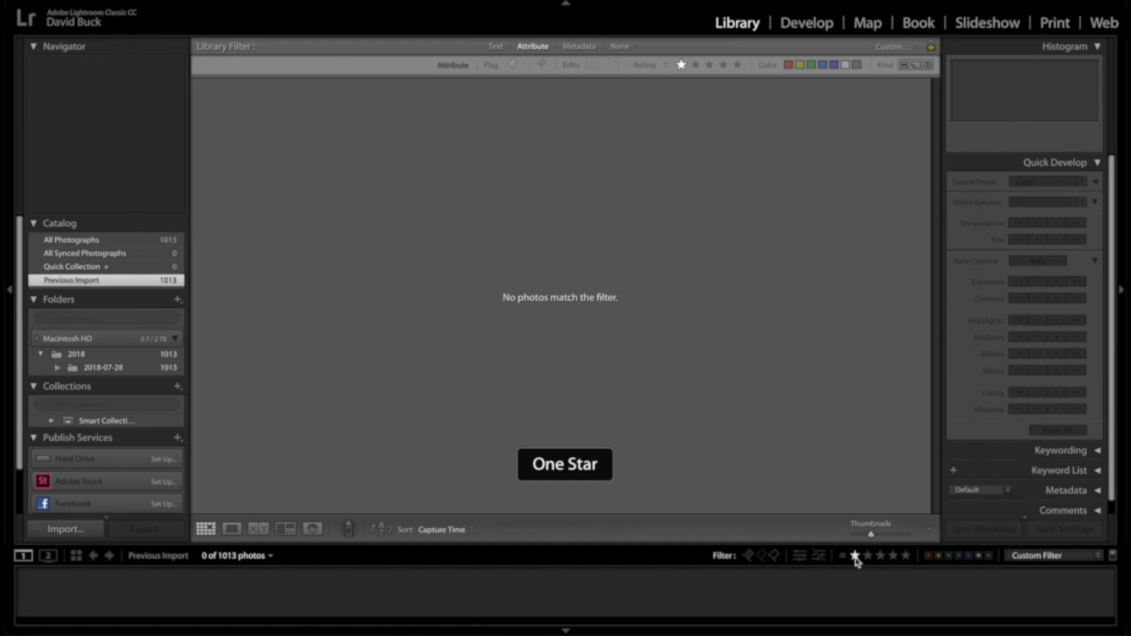
pyautogui.click(855, 555)
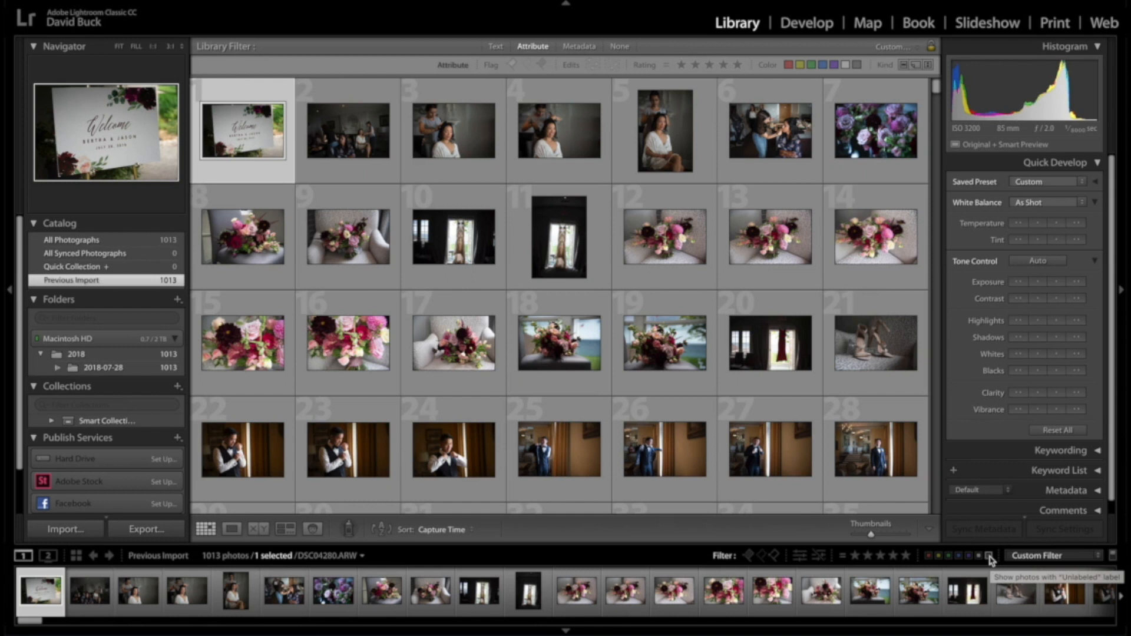
# Step: Add the "Unlabeled" color label condition to the photo filter
pyautogui.click(990, 556)
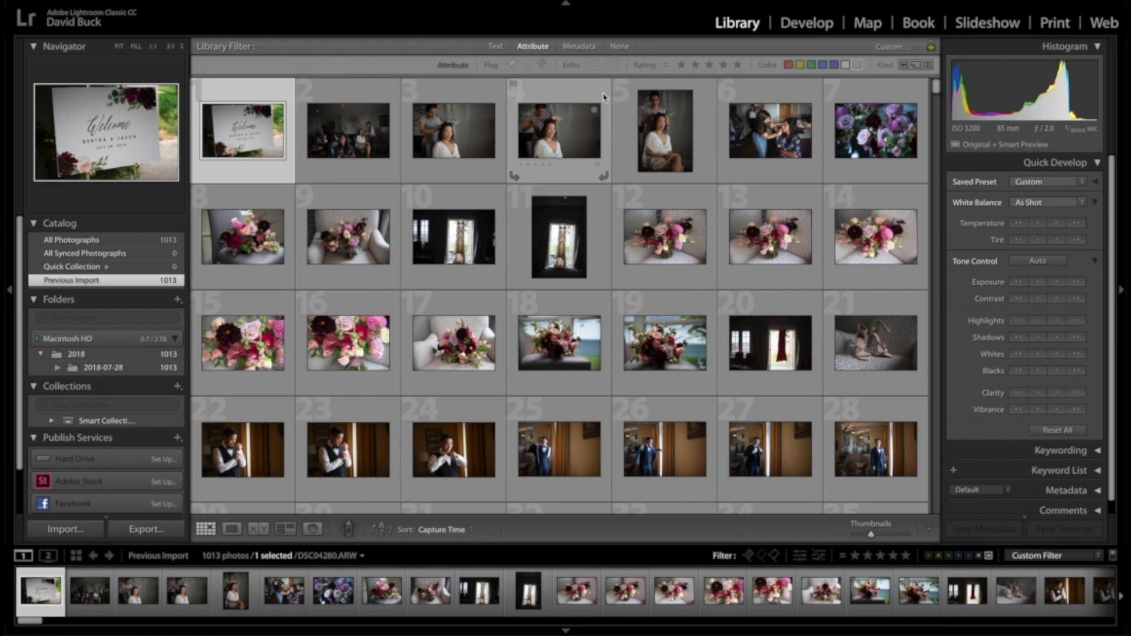
# Step: Try a three-star rating on photo 4, the woman having her hair done, and undo it
pyautogui.click(568, 142)
pyautogui.press('3')
pyautogui.press('super+z')
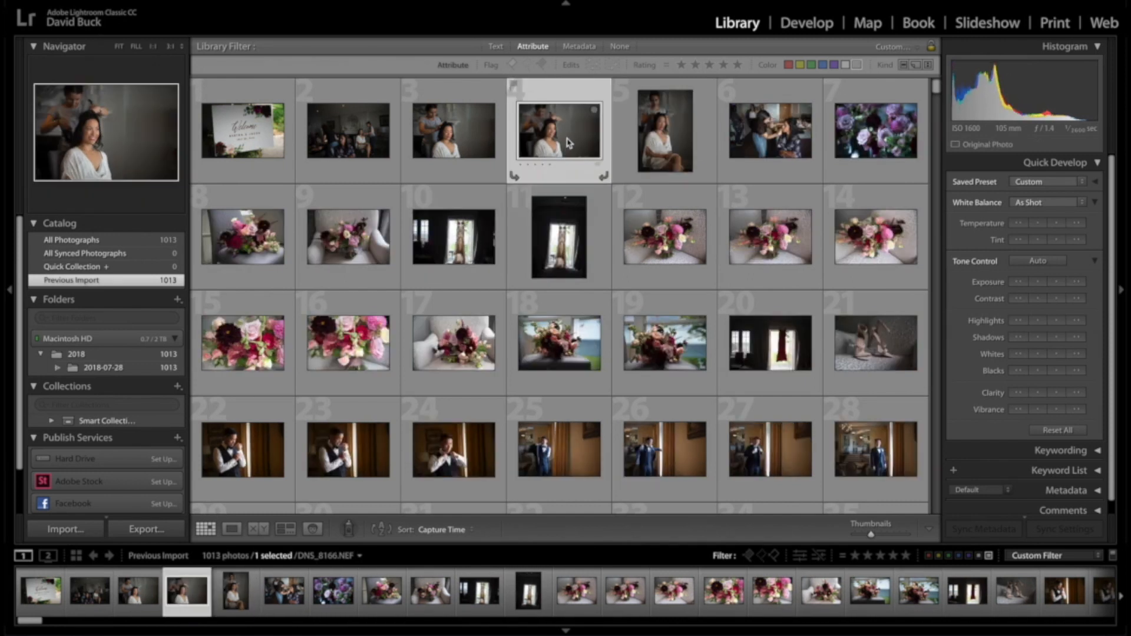
# Step: Try a three-star rating on photos 1 through 21 together, undo it and drop the multi-photo selection
pyautogui.click(247, 139)
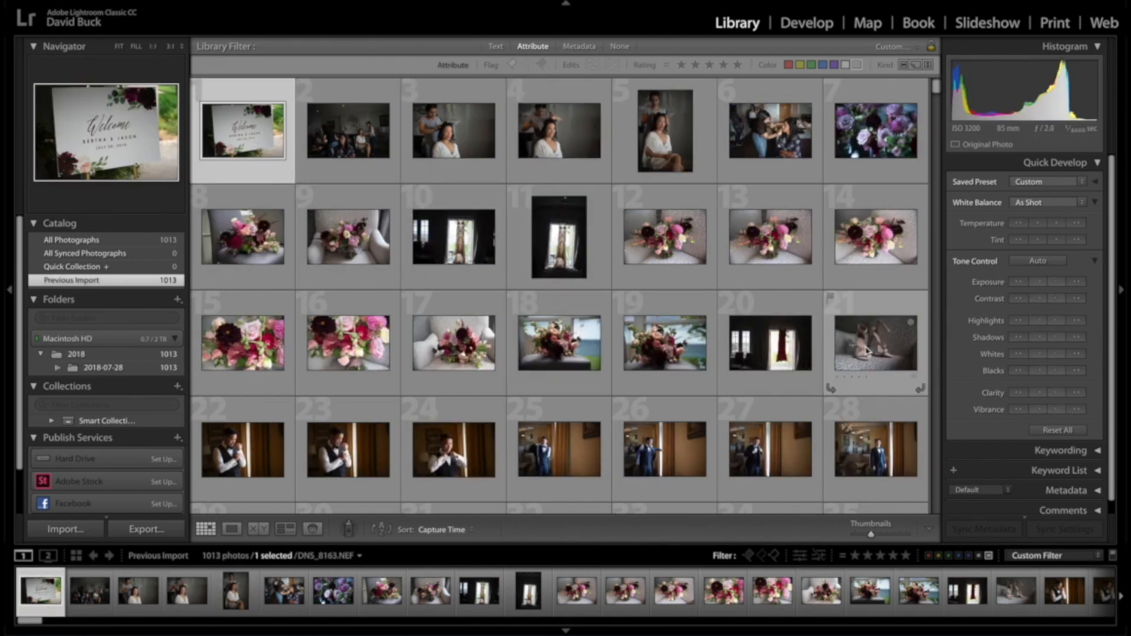
pyautogui.keyDown('shift'); pyautogui.click(852, 343); pyautogui.keyUp('shift')
pyautogui.press('3')
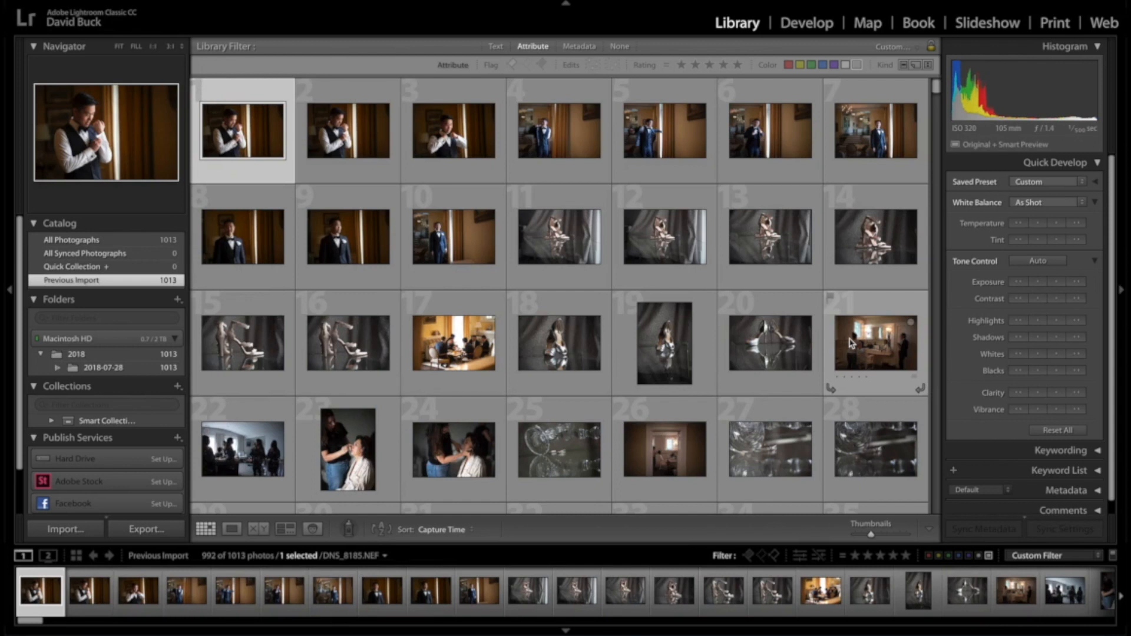
pyautogui.press('super+z')
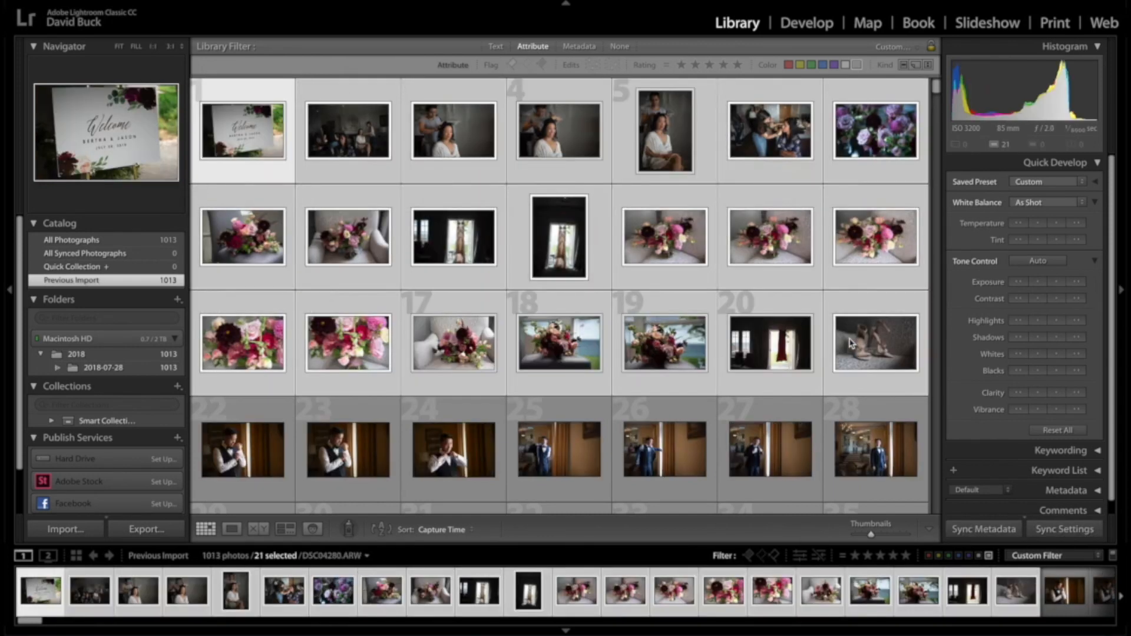
pyautogui.click(775, 439)
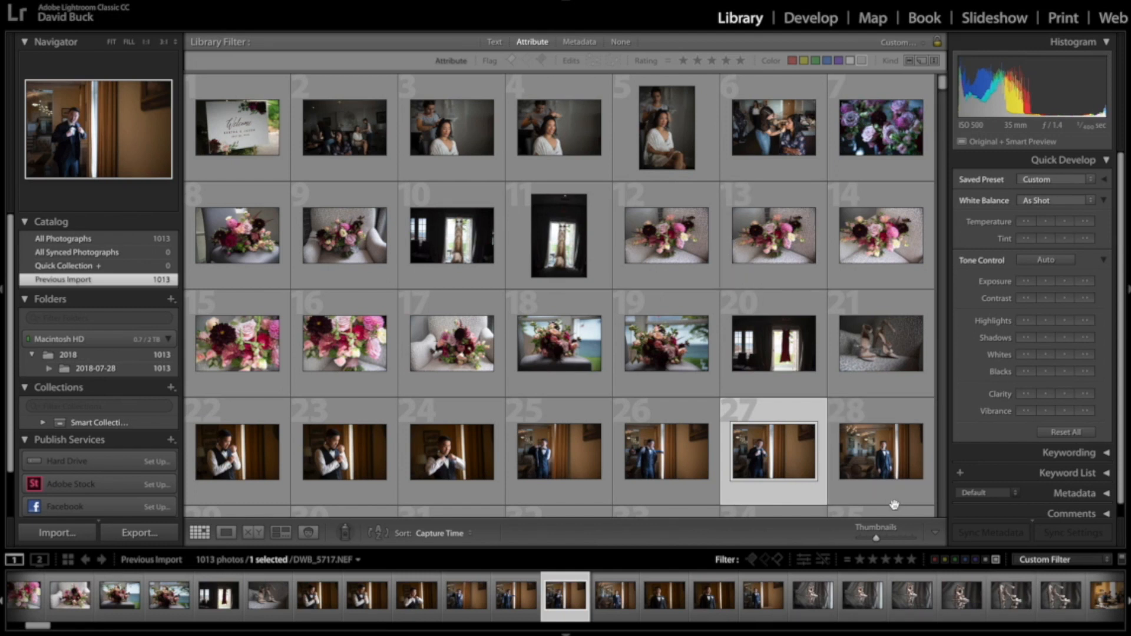
# Step: Shrink the grid thumbnails to ten per row and rate the outdoor photos 230 through 276 five stars
pyautogui.moveTo(880, 541); pyautogui.dragTo(869, 542)
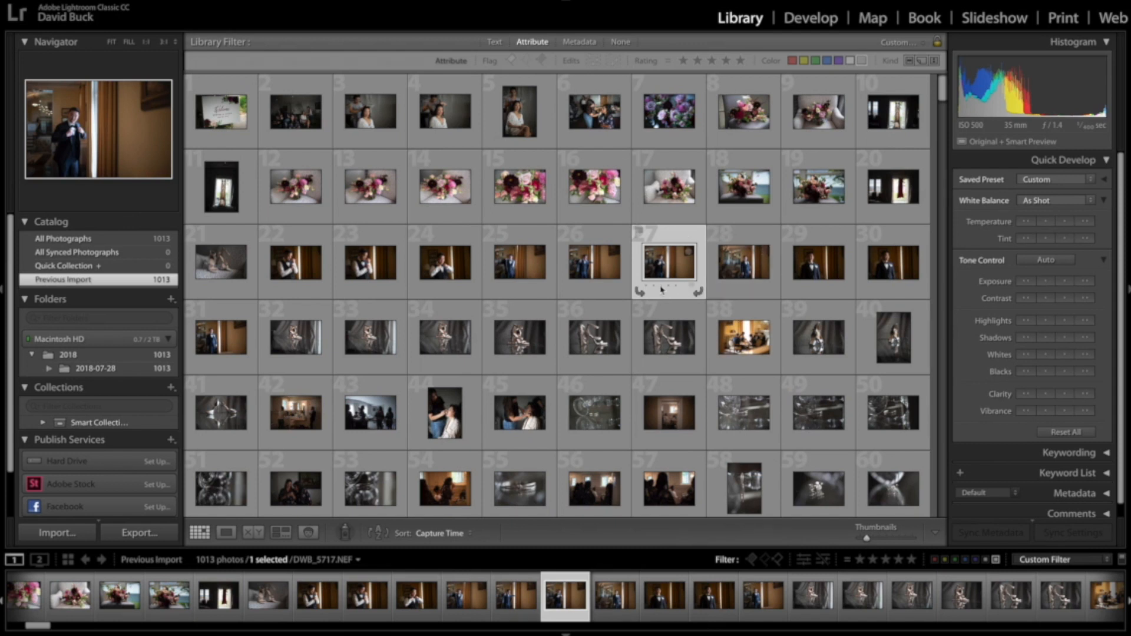
pyautogui.scroll(-5, 660, 286)
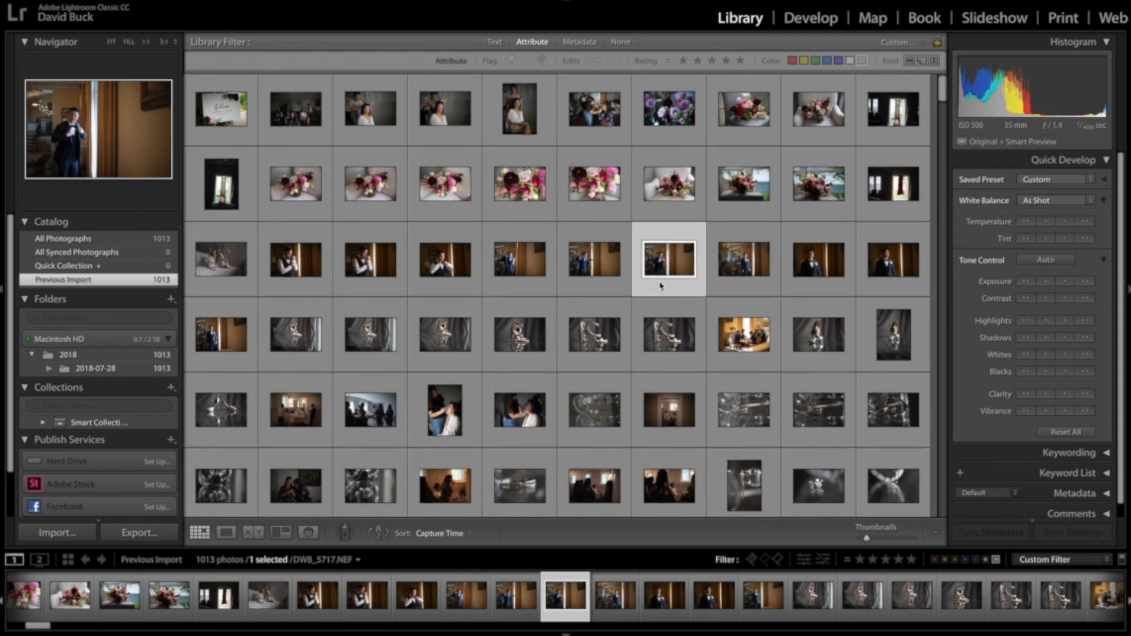
pyautogui.scroll(-15, 661, 286)
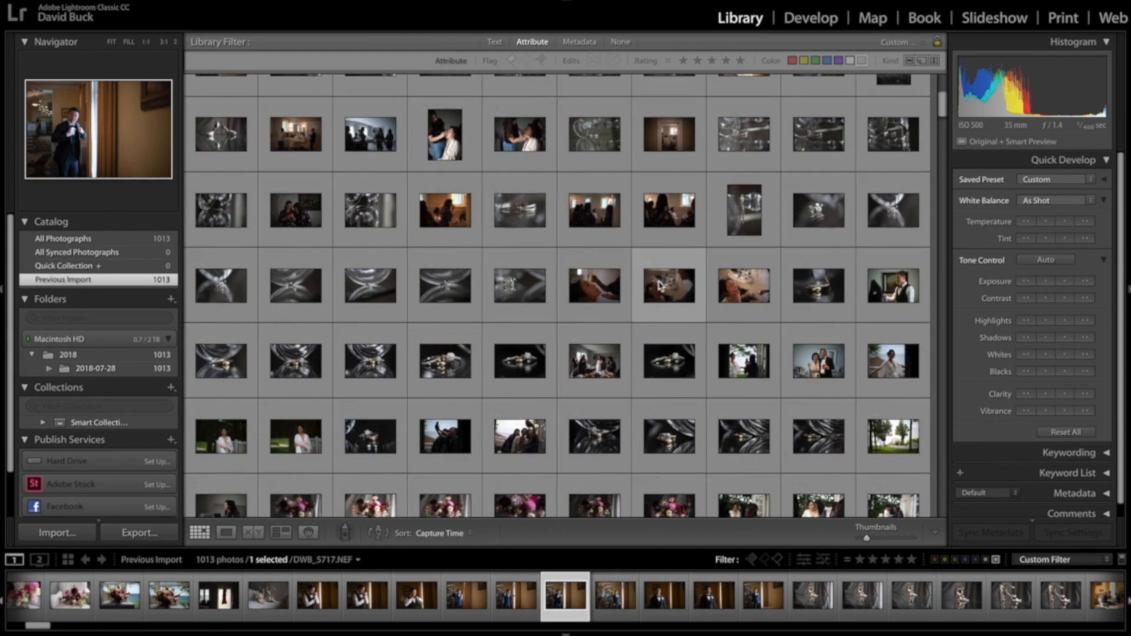
pyautogui.scroll(-15, 660, 286)
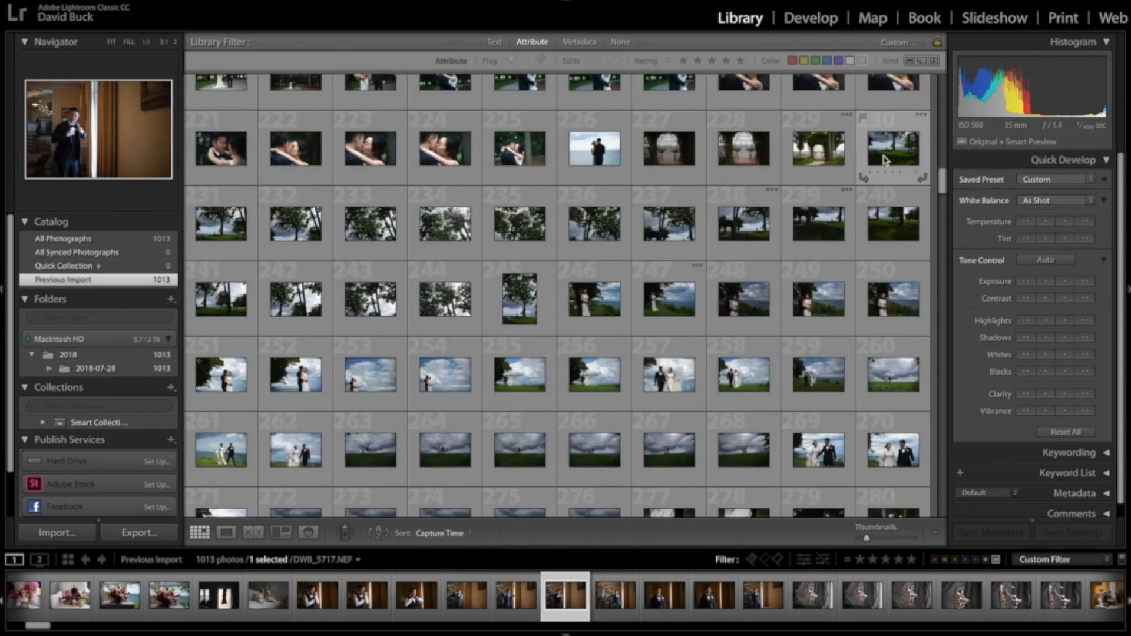
pyautogui.click(880, 164)
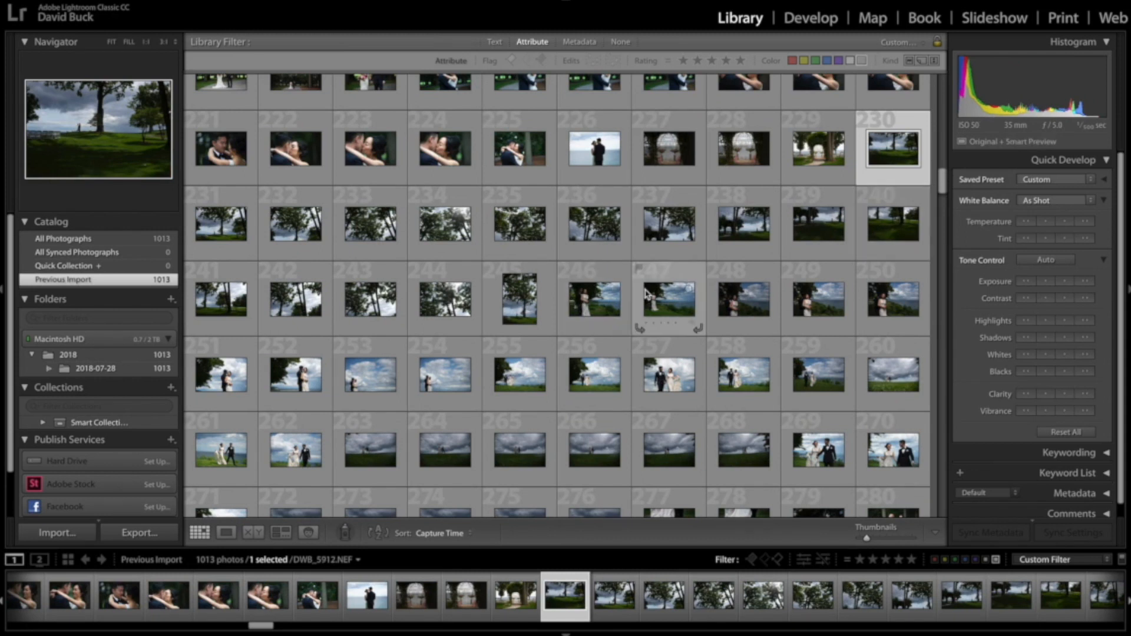
pyautogui.scroll(-2, 666, 300)
pyautogui.keyDown('shift'); pyautogui.click(603, 397); pyautogui.keyUp('shift')
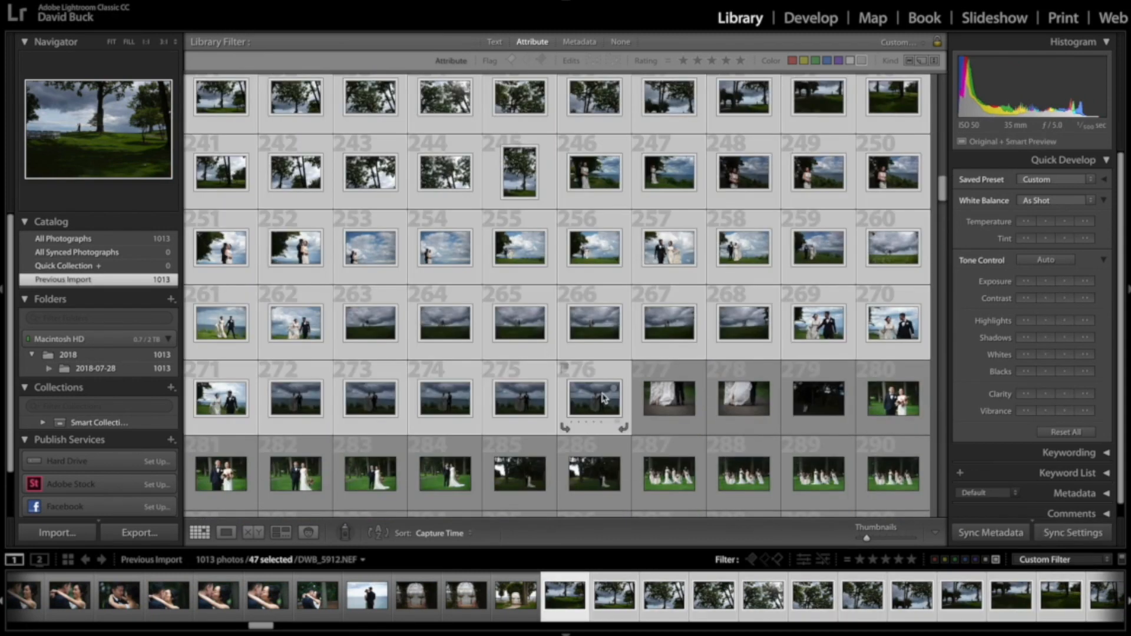
pyautogui.press('5')
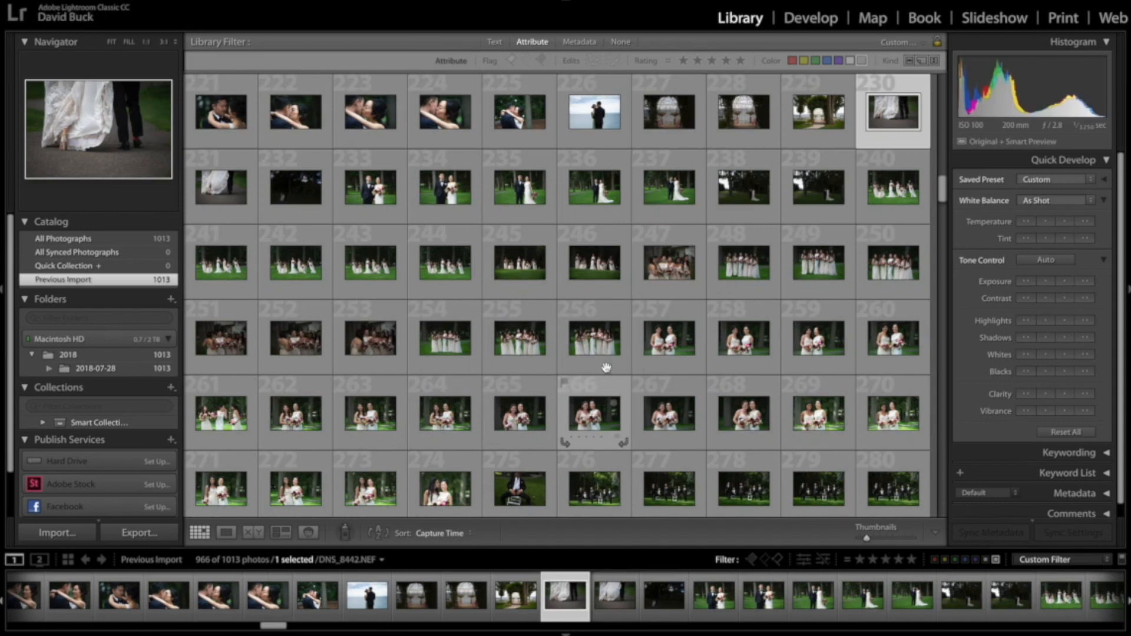
# Step: Select photos 448 and 456 together in the grid and give both the red color label
pyautogui.scroll(-20, 627, 315)
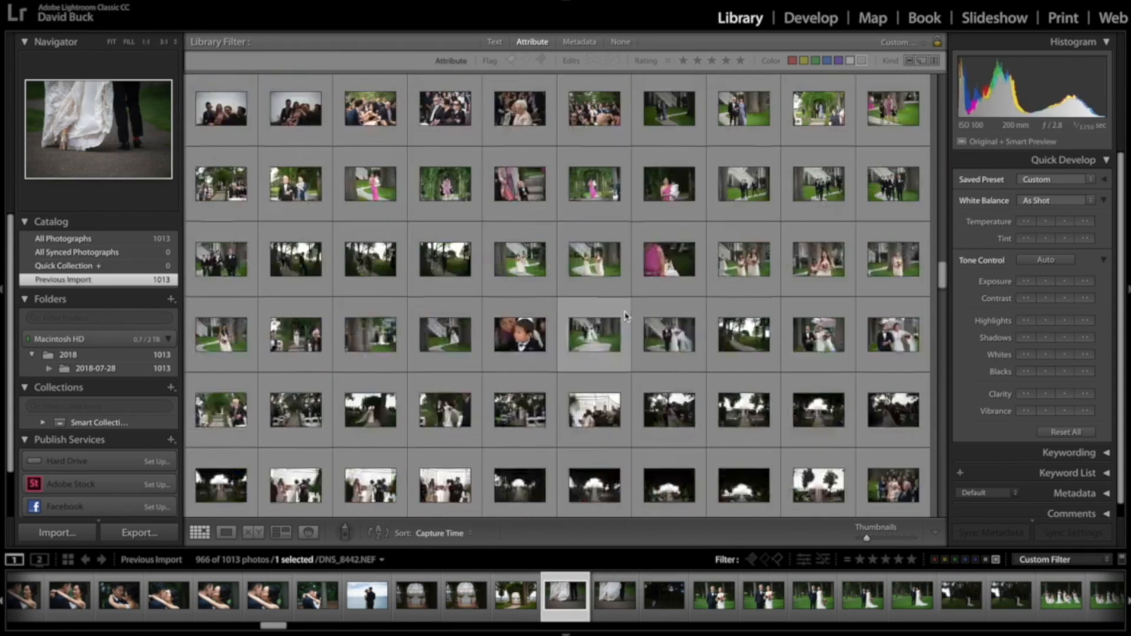
pyautogui.scroll(-15, 627, 314)
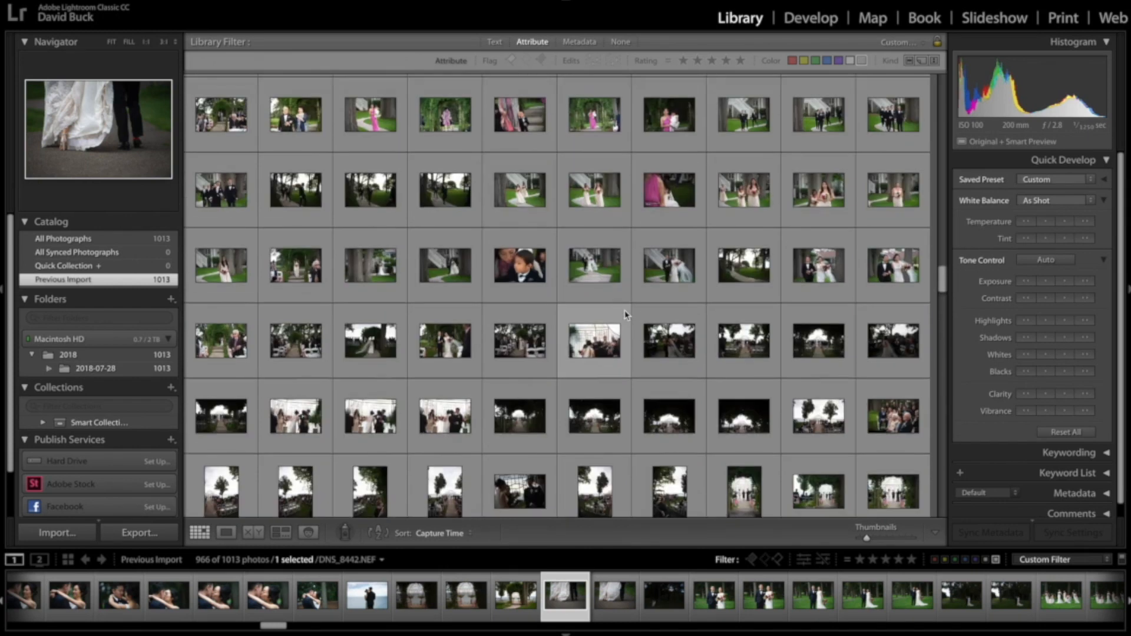
pyautogui.scroll(-15, 626, 315)
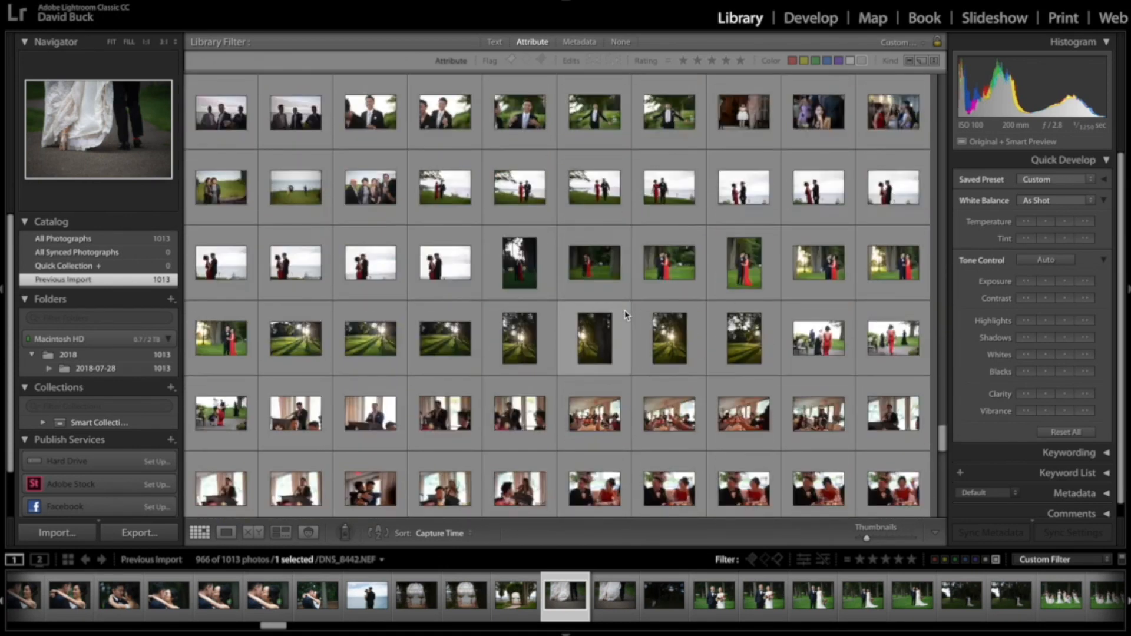
pyautogui.scroll(-5, 626, 315)
pyautogui.scroll(10, 626, 315)
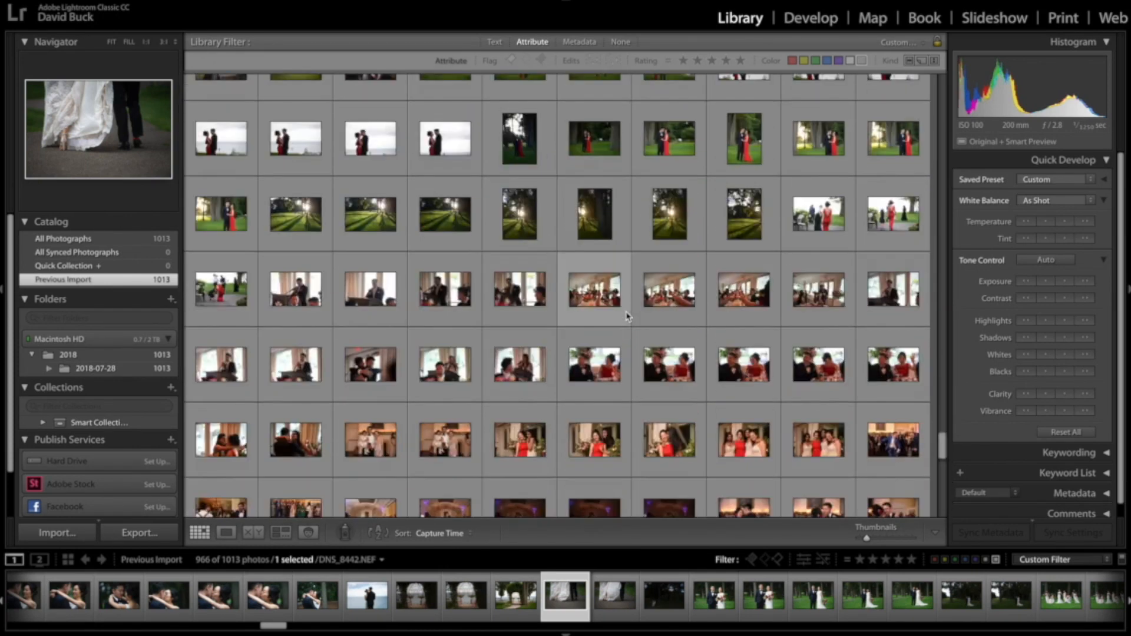
pyautogui.scroll(8, 627, 314)
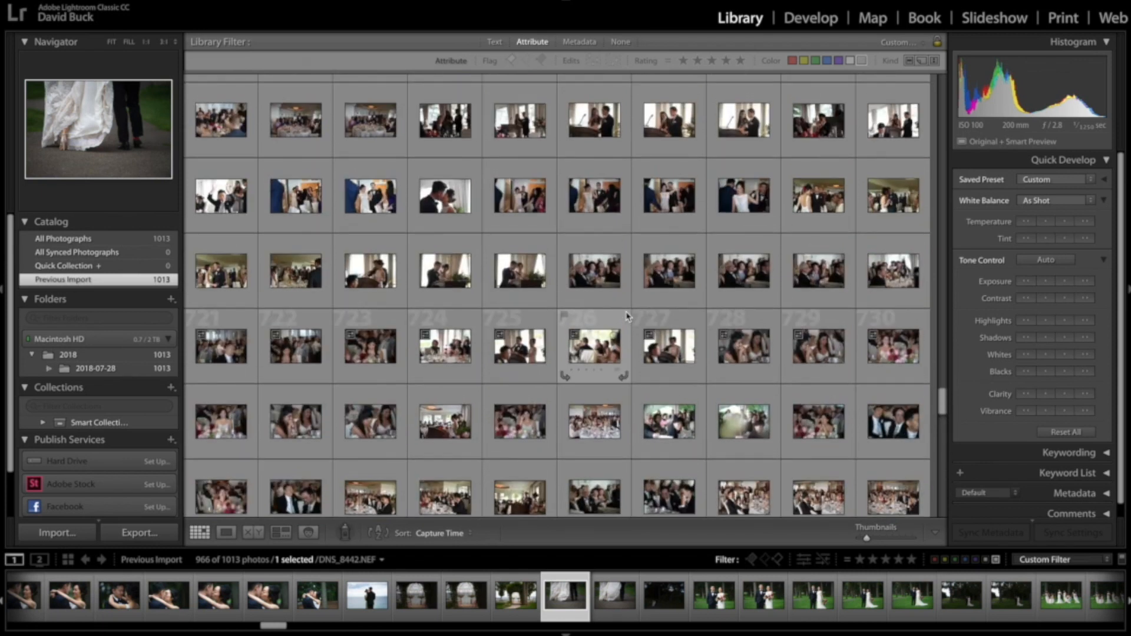
pyautogui.scroll(15, 626, 314)
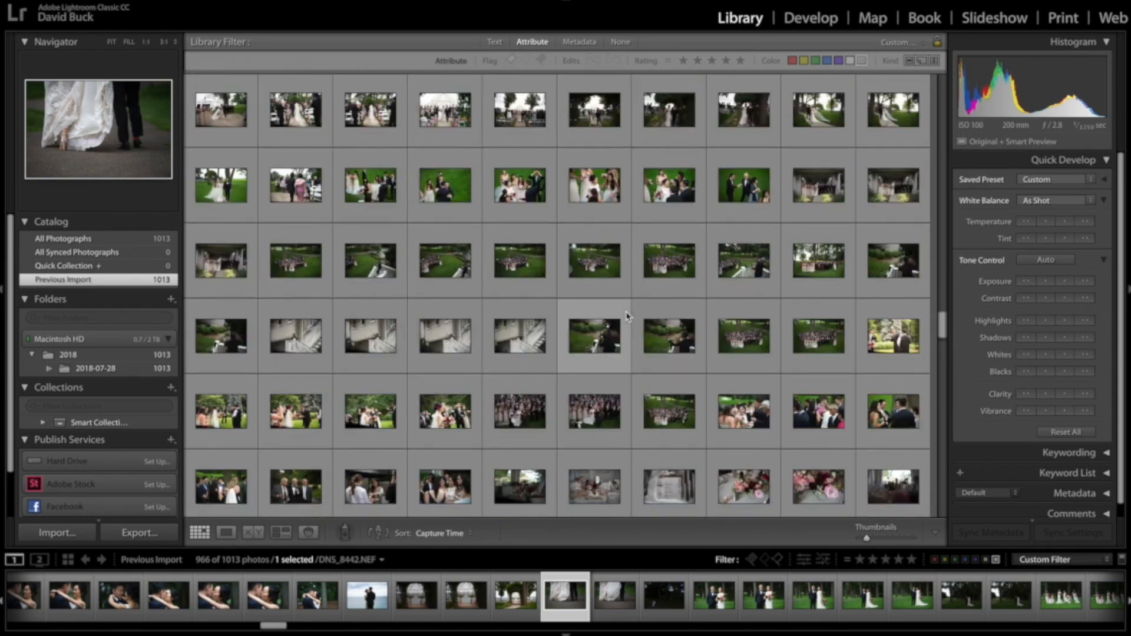
pyautogui.scroll(6, 626, 312)
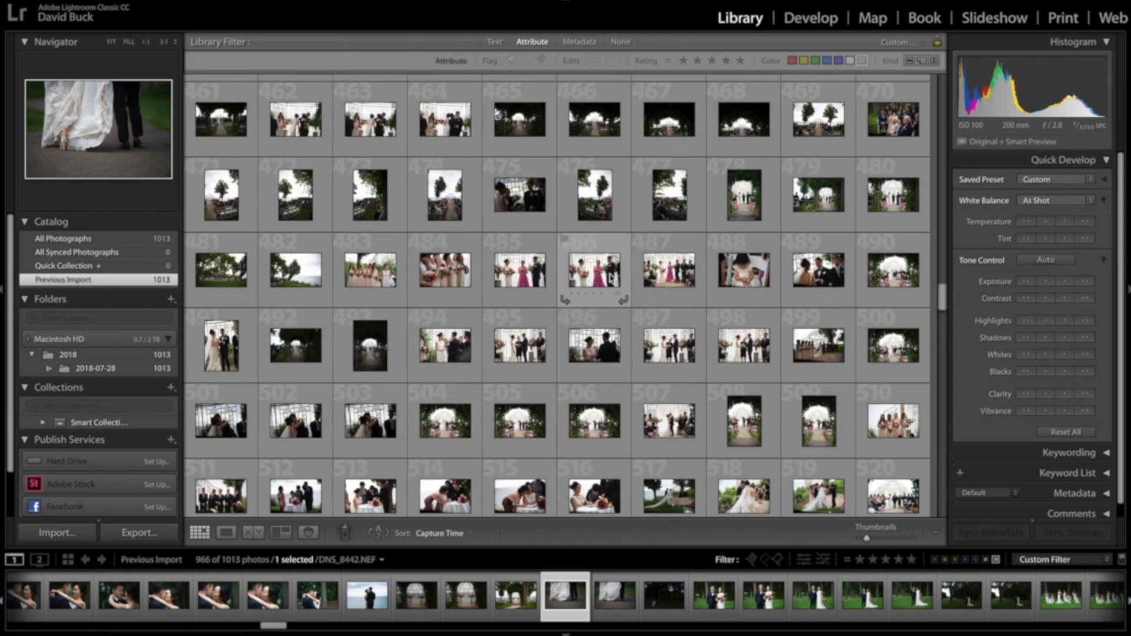
pyautogui.scroll(5, 611, 276)
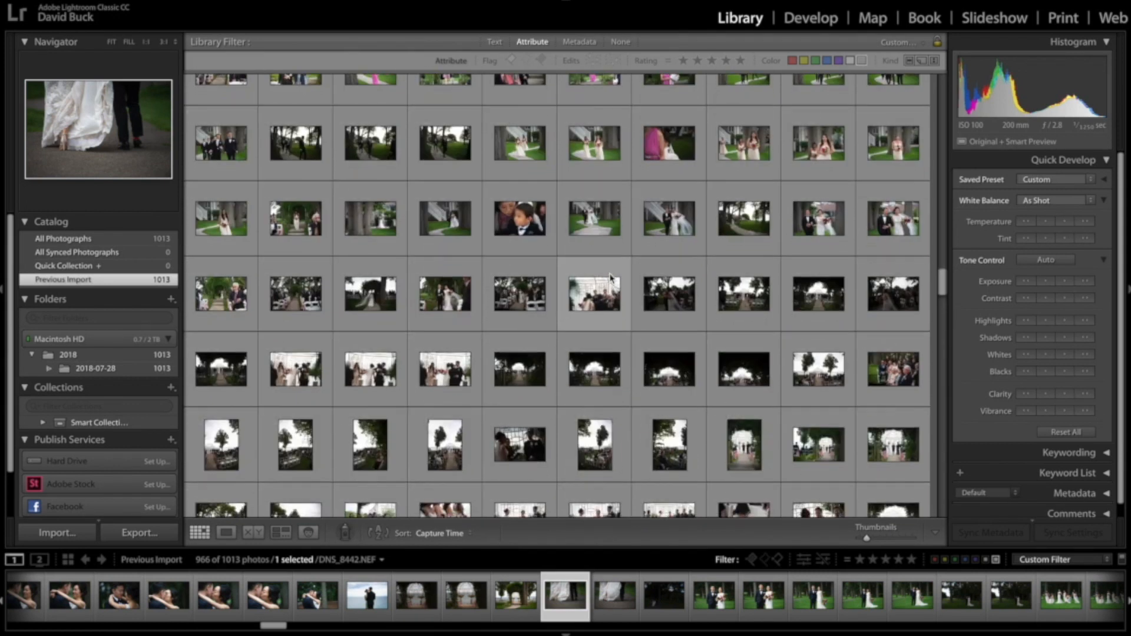
pyautogui.keyDown('super'); pyautogui.click(744, 215); pyautogui.keyUp('super')
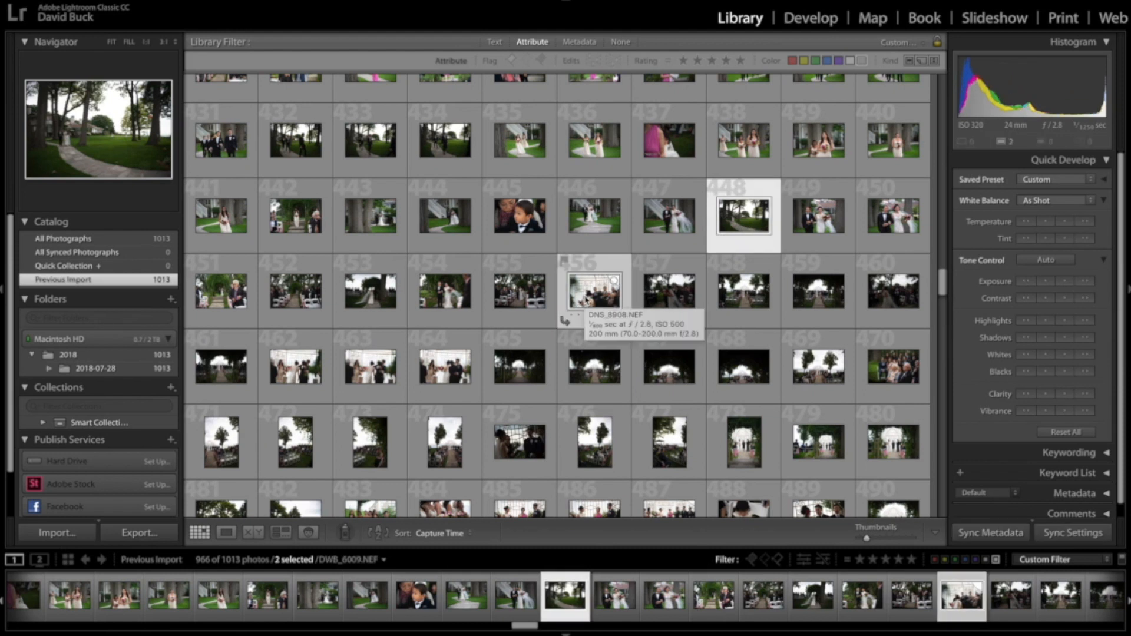
pyautogui.press('6')
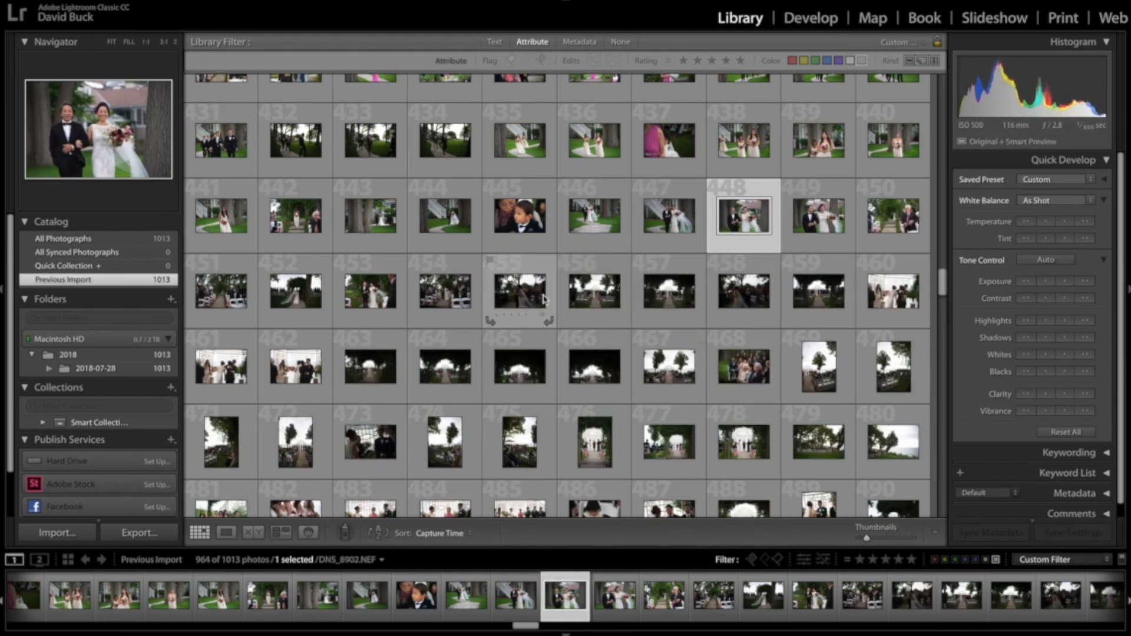
# Step: Select the ceremony photos from 455 through 523 and rate them four stars
pyautogui.click(535, 295)
pyautogui.scroll(-5, 535, 294)
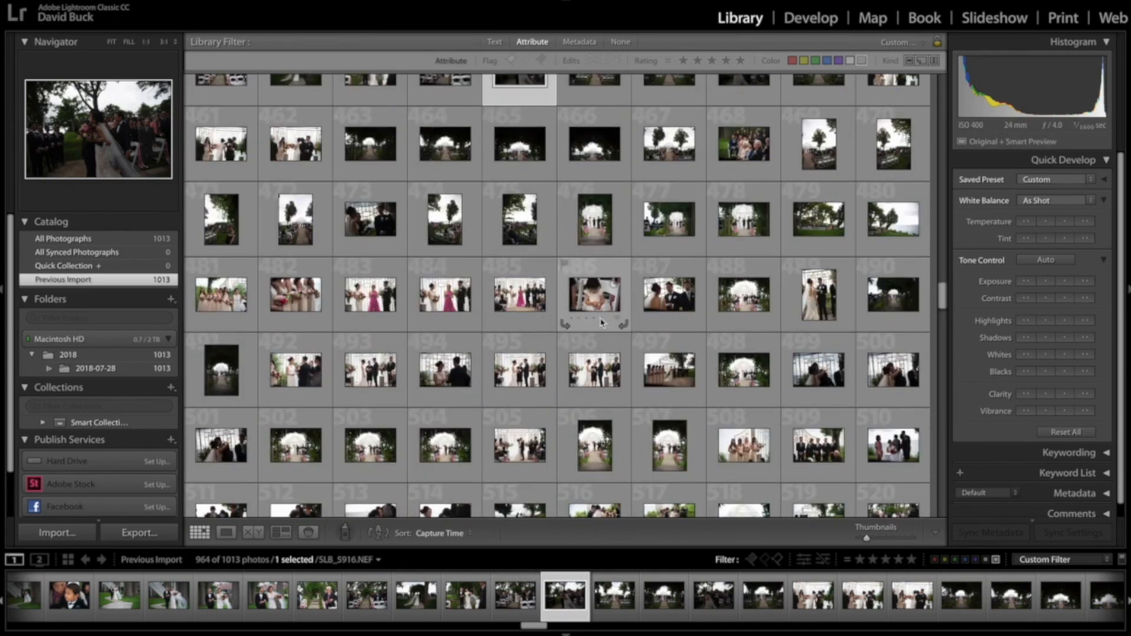
pyautogui.scroll(-2, 605, 312)
pyautogui.scroll(-3, 607, 312)
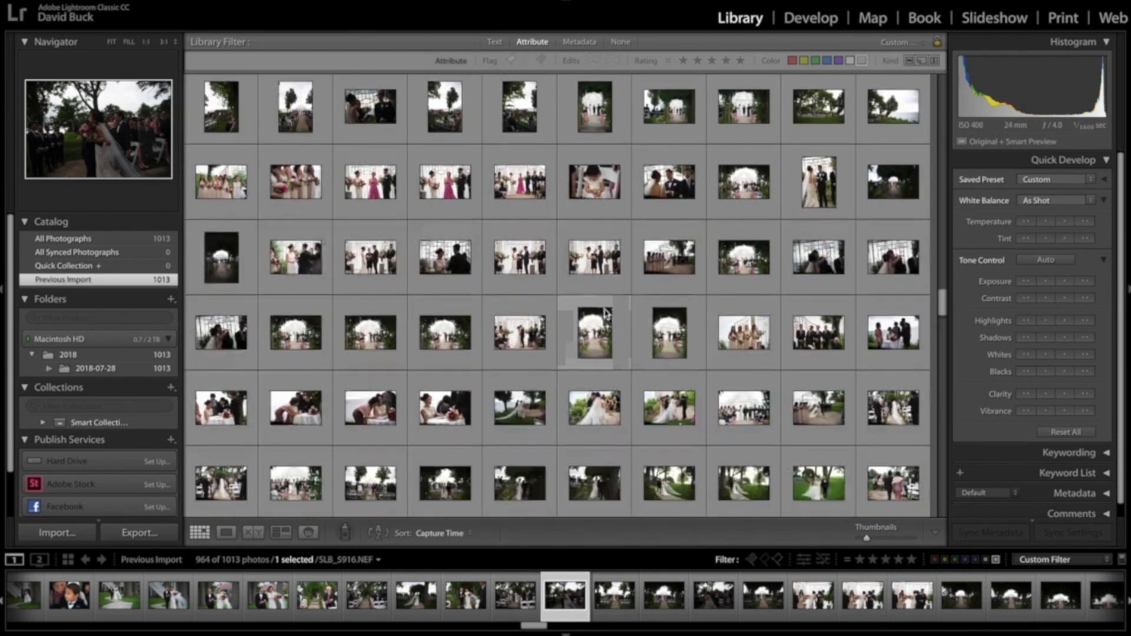
pyautogui.scroll(-2, 631, 316)
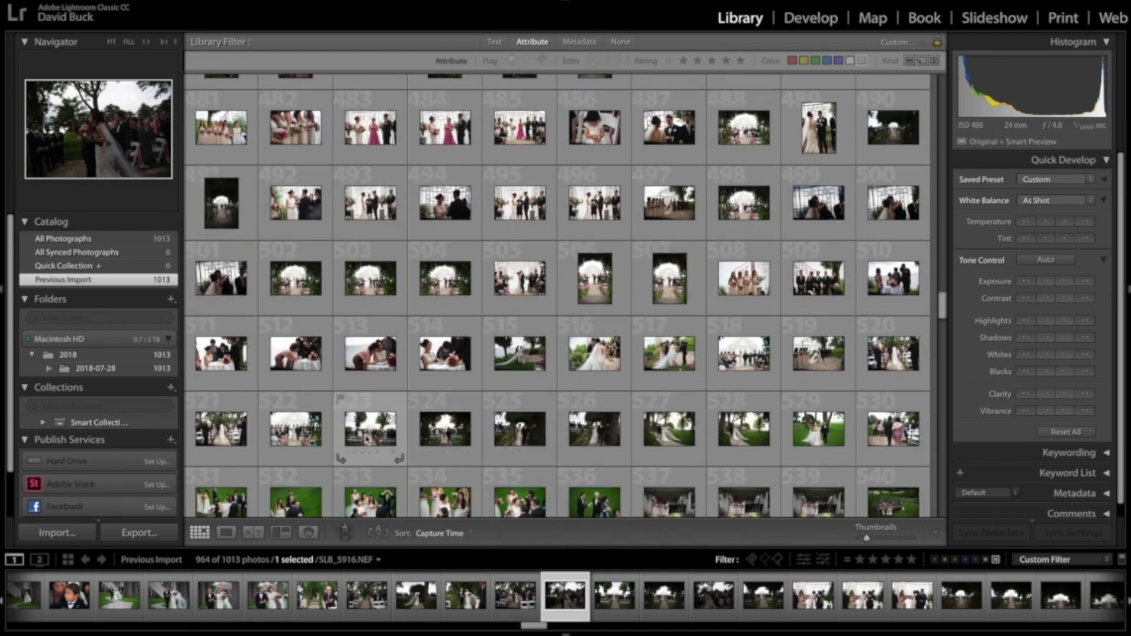
pyautogui.keyDown('shift'); pyautogui.click(366, 439); pyautogui.keyUp('shift')
pyautogui.press('4')
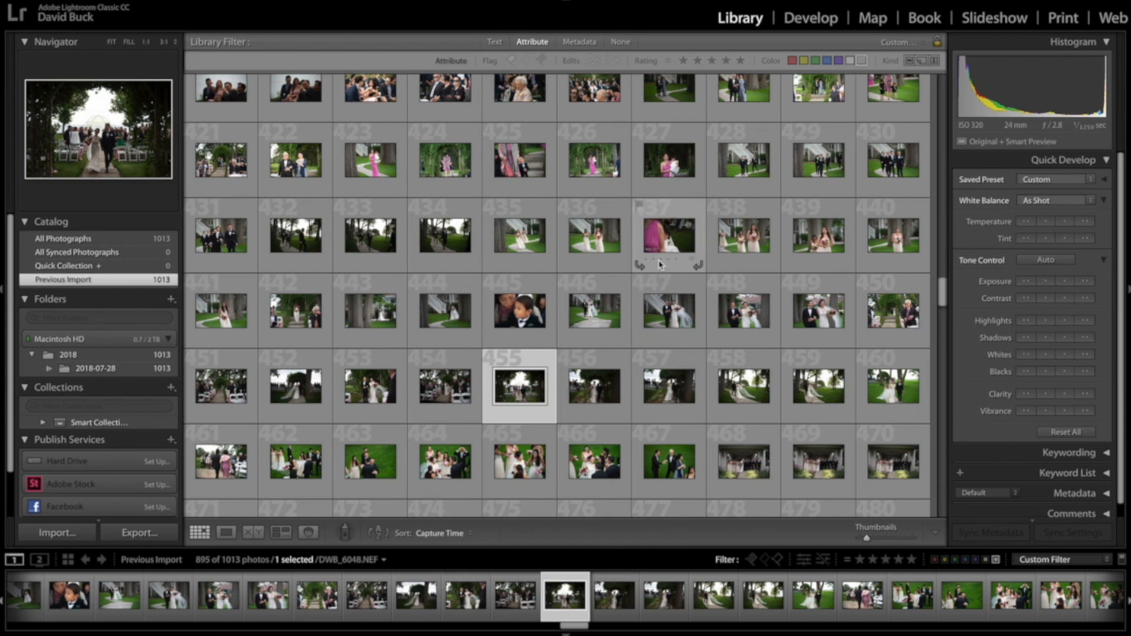
# Step: Select the indoor reception photos 741 through 760 and rate them four stars
pyautogui.scroll(-10, 660, 264)
pyautogui.scroll(-20, 659, 264)
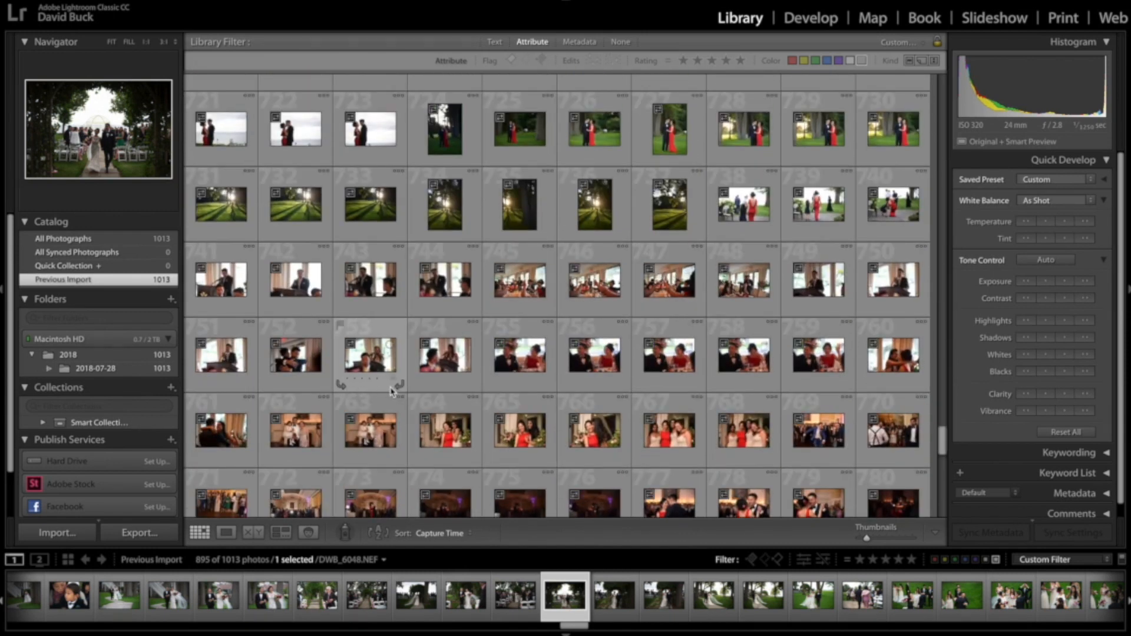
pyautogui.click(910, 364)
pyautogui.scroll(4, 837, 365)
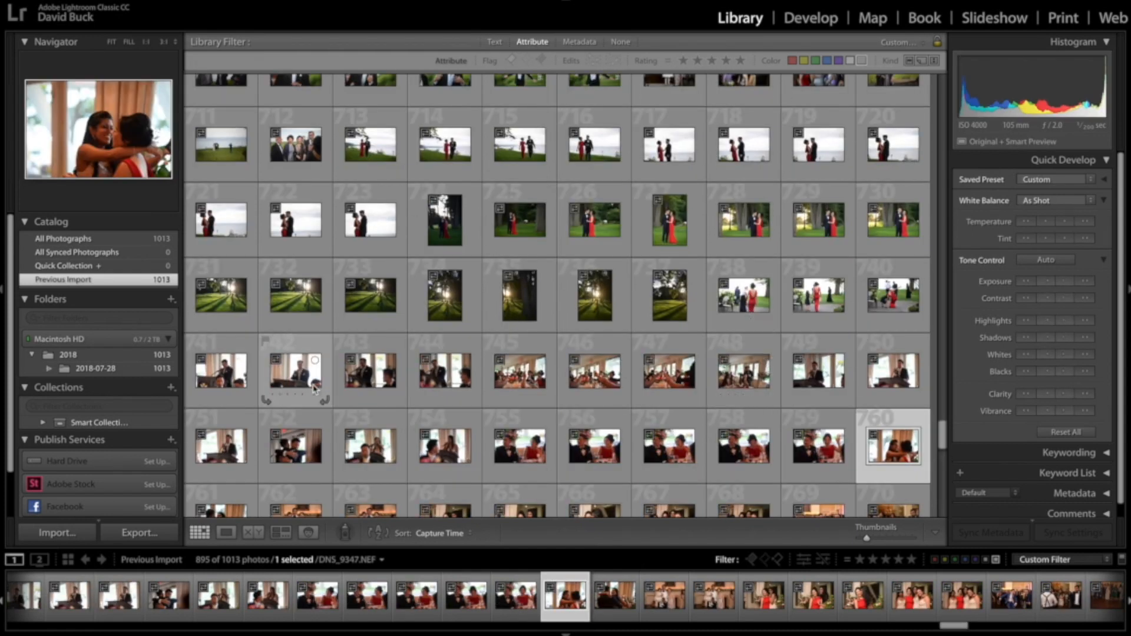
pyautogui.press('4')
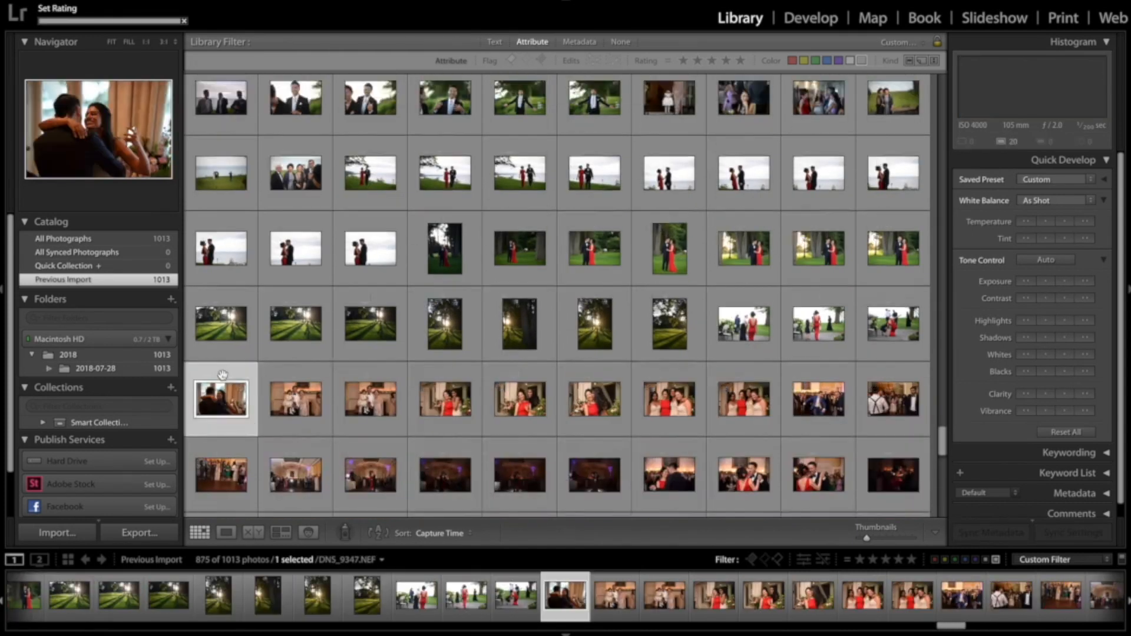
# Step: Rate the waterfront couple photos 713 through 723 four stars, and give photos 683 through 712 the same rating
pyautogui.click(366, 454)
pyautogui.keyDown('shift'); pyautogui.click(377, 376); pyautogui.keyUp('shift')
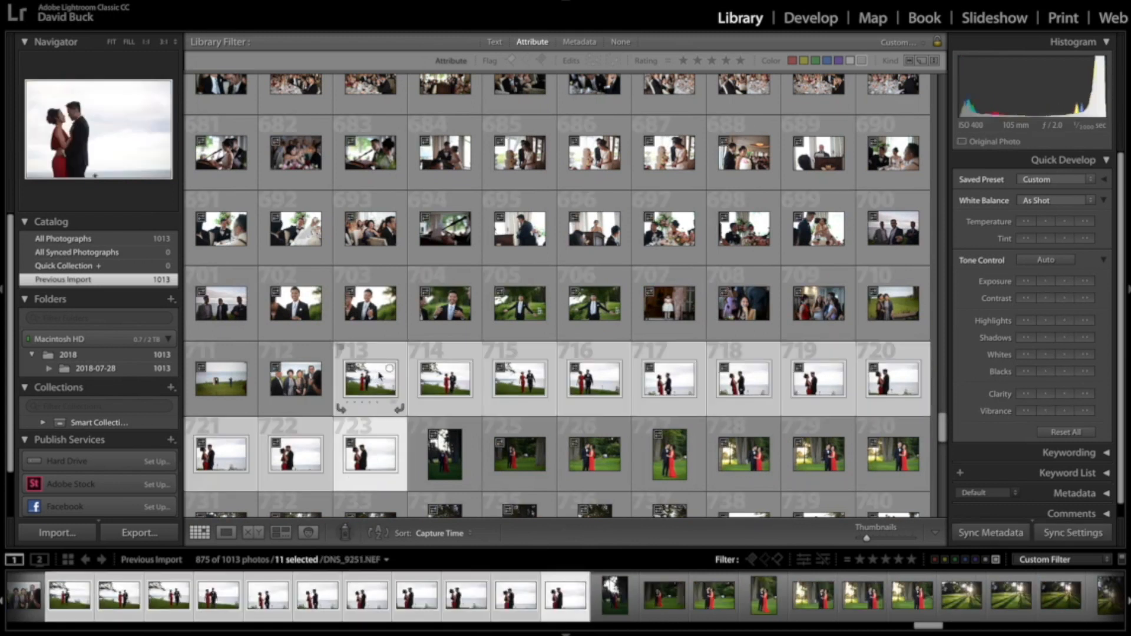
pyautogui.press('4')
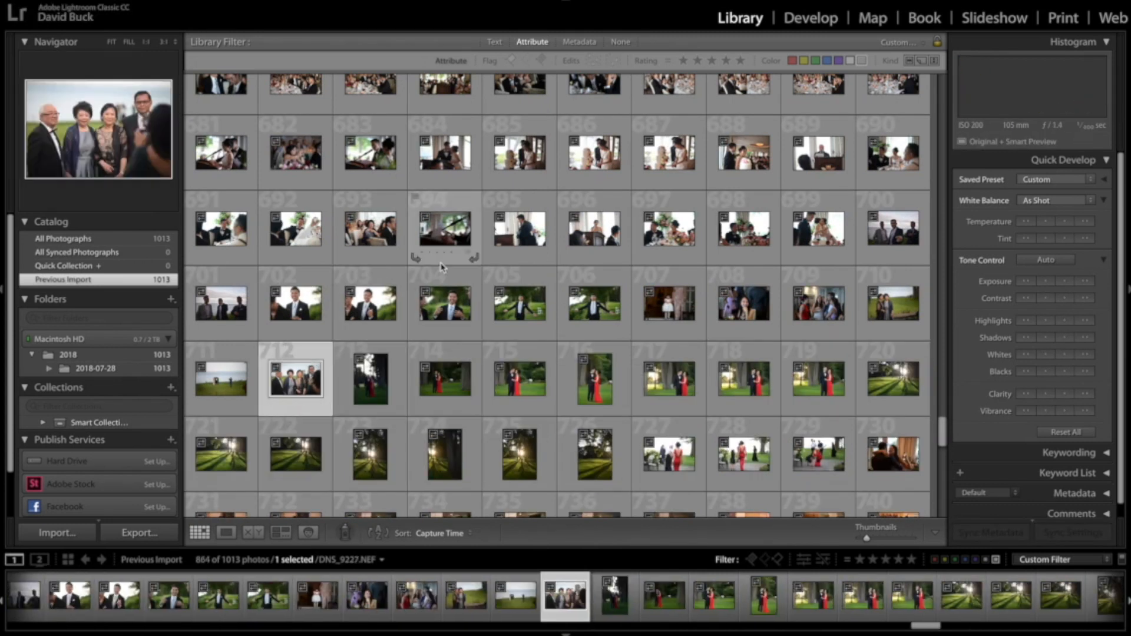
pyautogui.scroll(2, 436, 263)
pyautogui.keyDown('shift'); pyautogui.click(375, 250); pyautogui.keyUp('shift')
pyautogui.press('4')
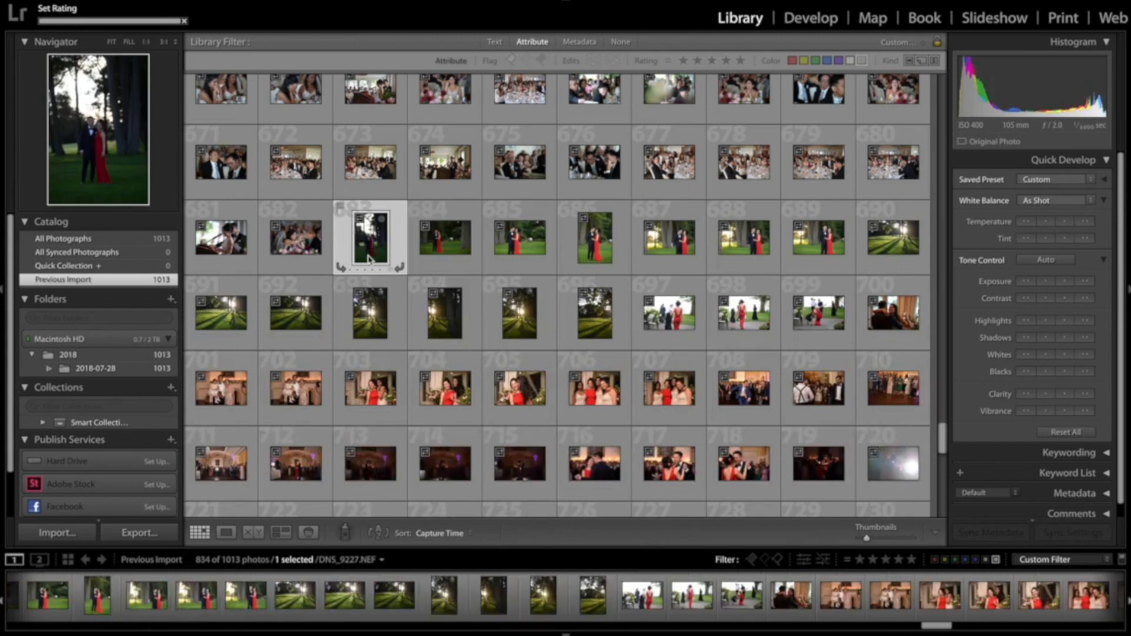
# Step: Rate the bright window photos 653 through 656 and 642 through 644 four stars
pyautogui.scroll(6, 438, 265)
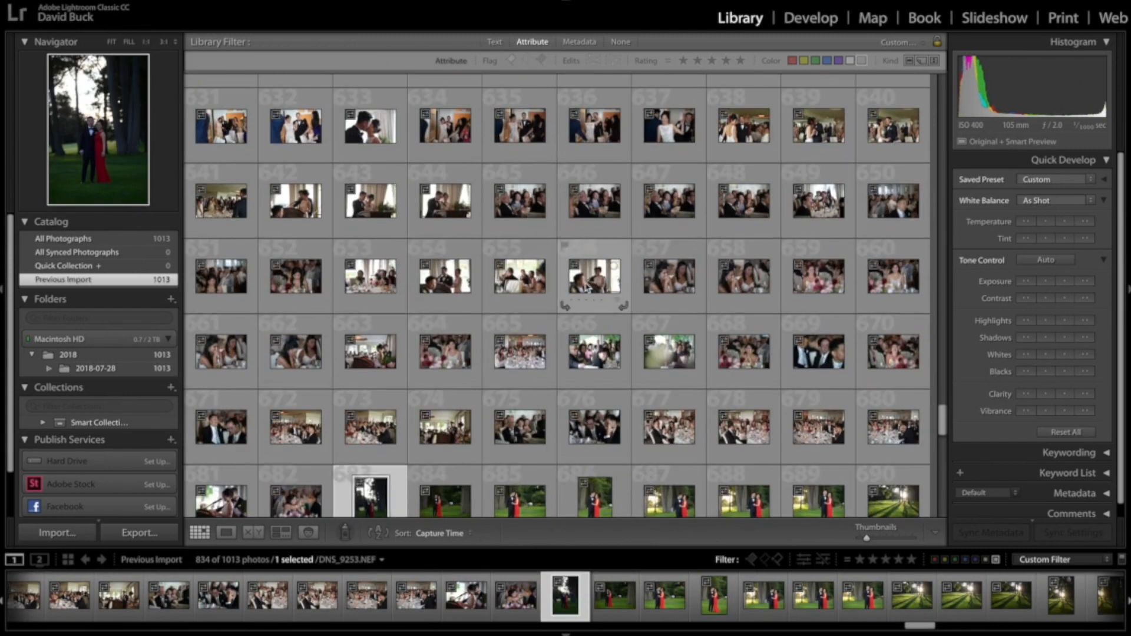
pyautogui.click(607, 281)
pyautogui.keyDown('shift'); pyautogui.click(375, 289); pyautogui.keyUp('shift')
pyautogui.press('4')
pyautogui.click(445, 204)
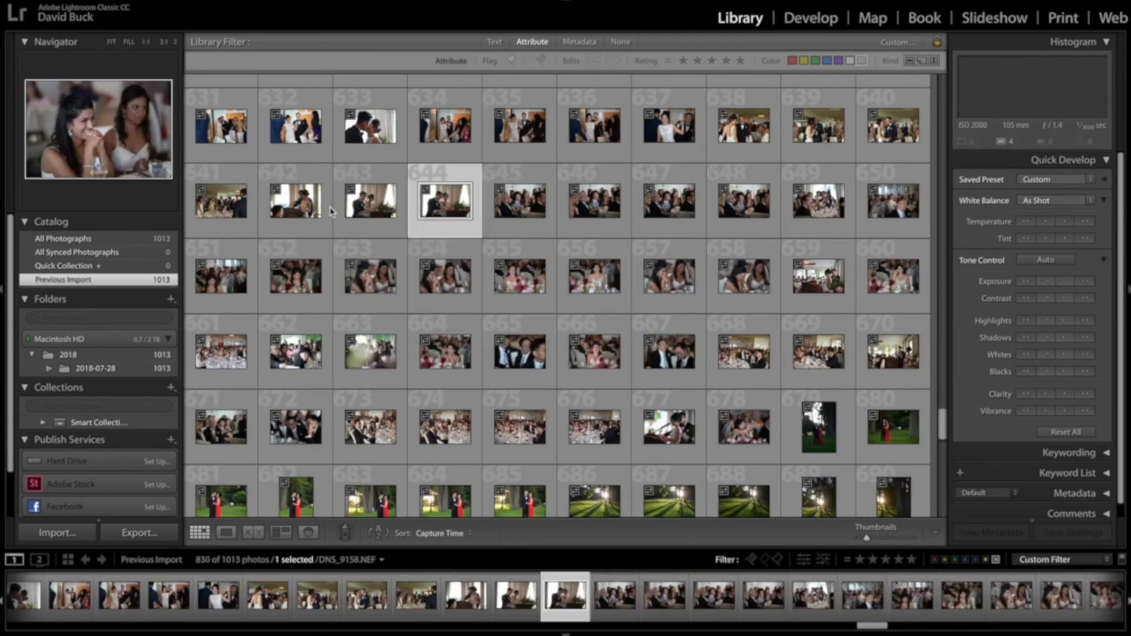
pyautogui.keyDown('shift'); pyautogui.click(291, 210); pyautogui.keyUp('shift')
pyautogui.press('4')
# Step: Select the speech photos 623 through 630 and rate them four stars
pyautogui.scroll(8, 329, 294)
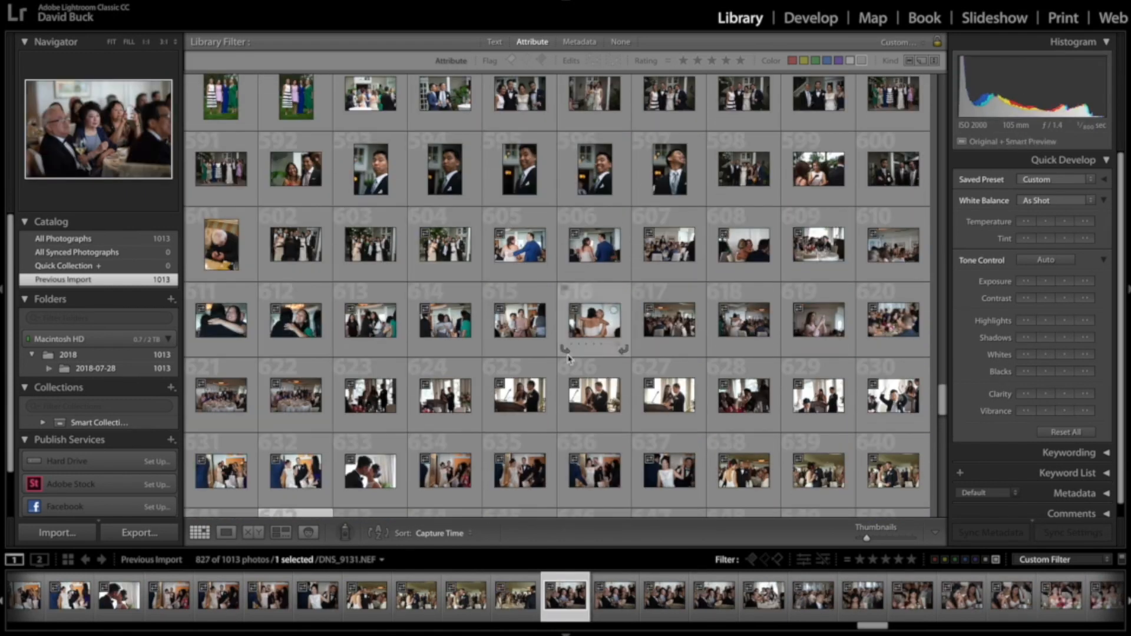
pyautogui.click(370, 395)
pyautogui.press('4')
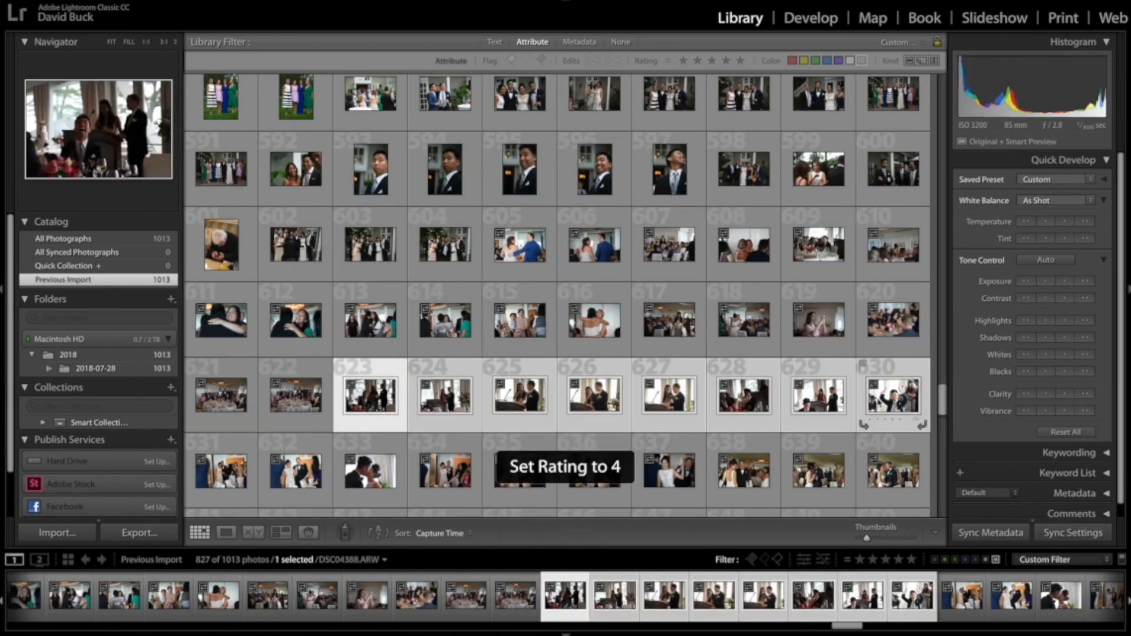
# Step: Select the family portraits on the lawn from 320 through 378 and give them the red color label
pyautogui.scroll(10, 713, 266)
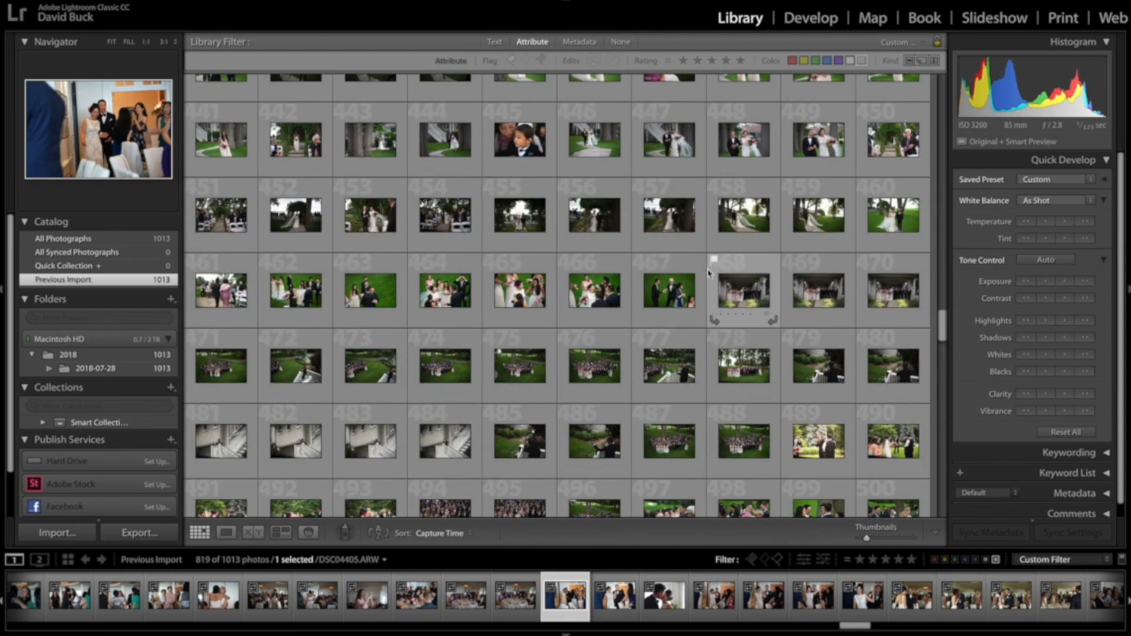
pyautogui.scroll(10, 708, 272)
pyautogui.scroll(2, 706, 276)
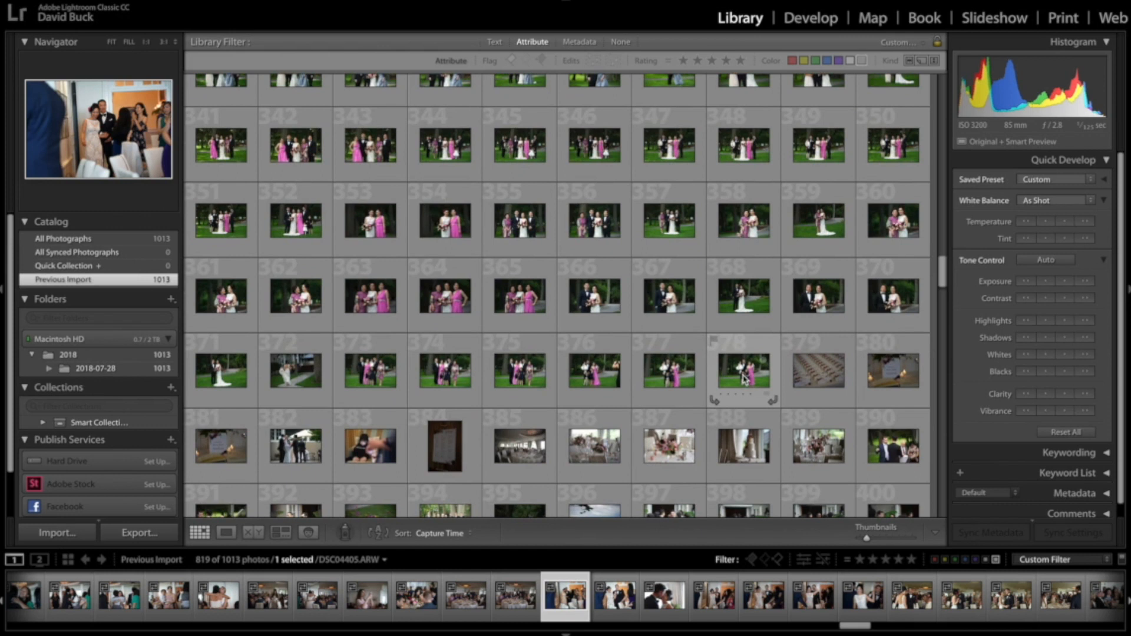
pyautogui.click(744, 379)
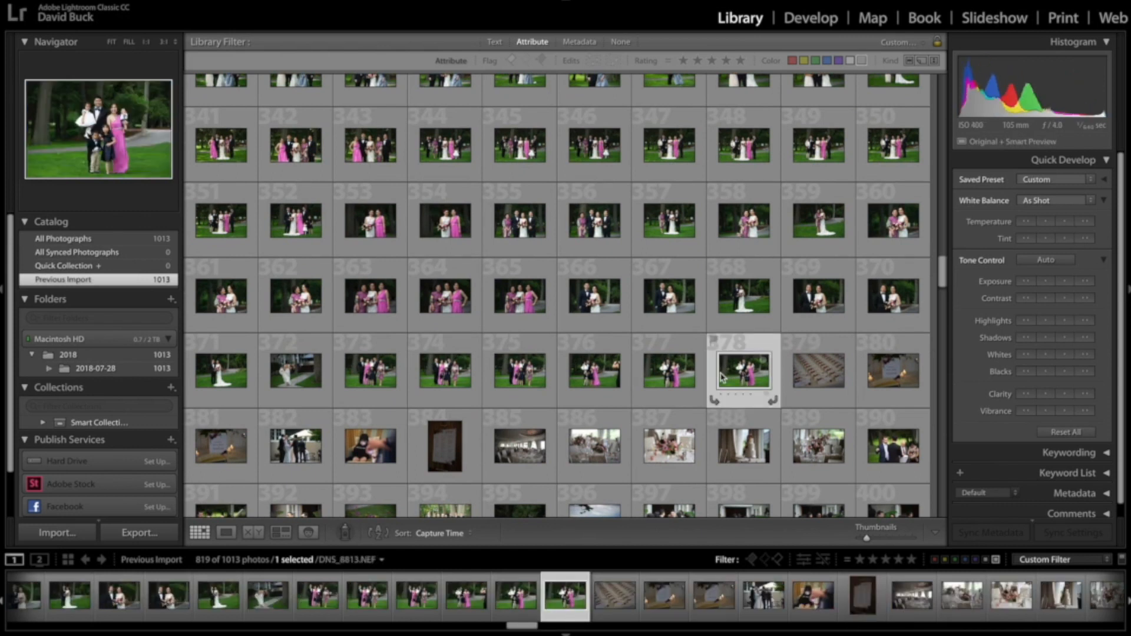
pyautogui.scroll(1, 722, 377)
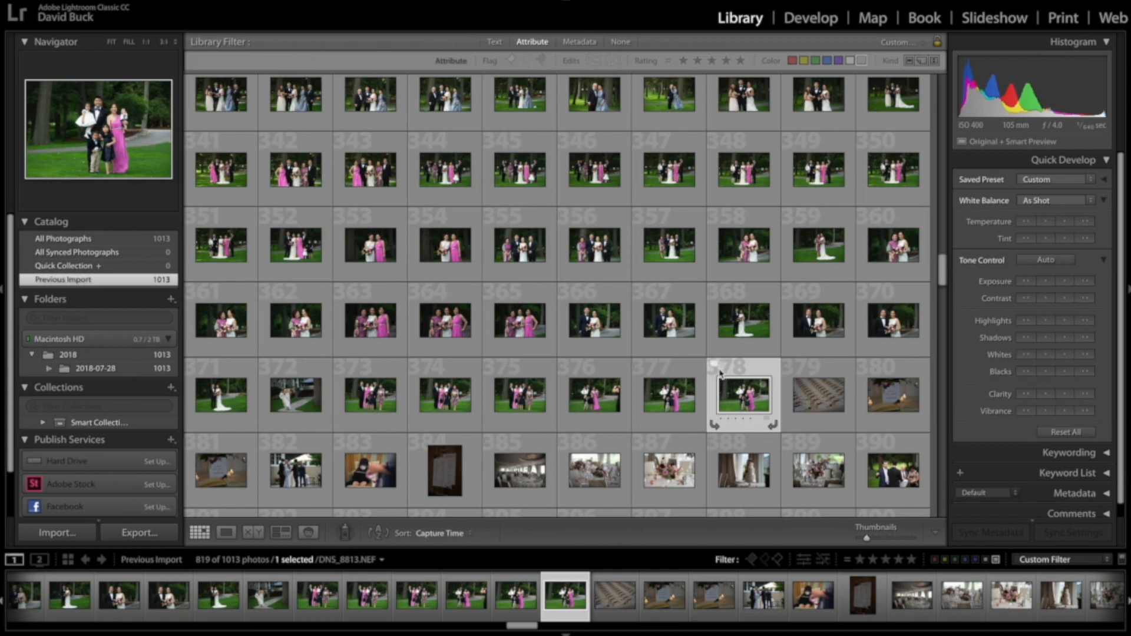
pyautogui.scroll(6, 720, 374)
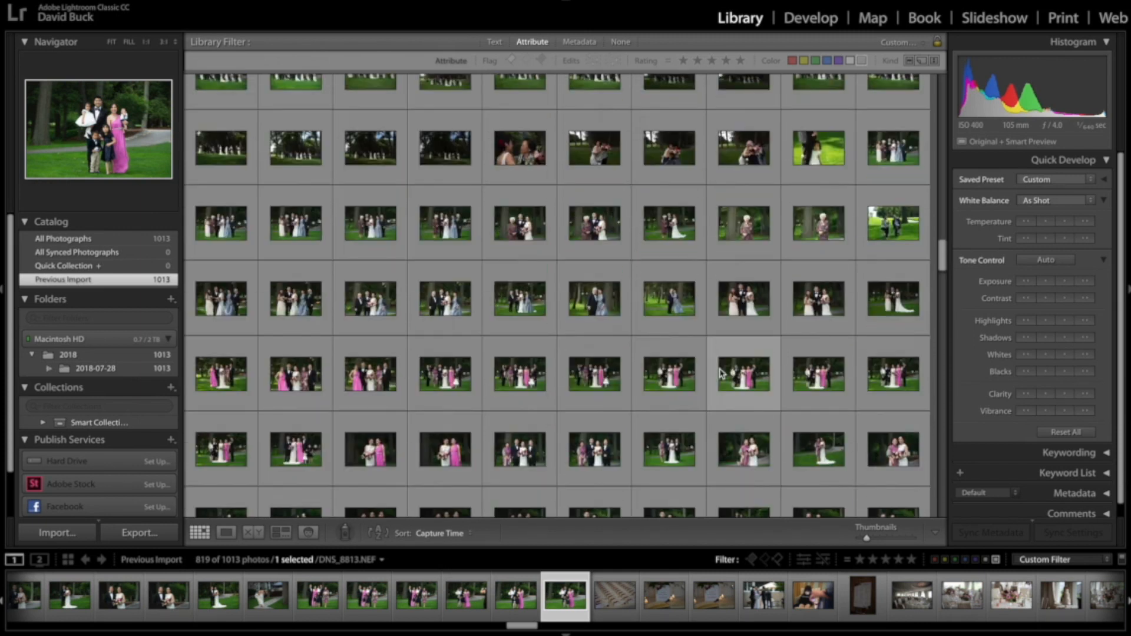
pyautogui.keyDown('shift'); pyautogui.click(892, 163); pyautogui.keyUp('shift')
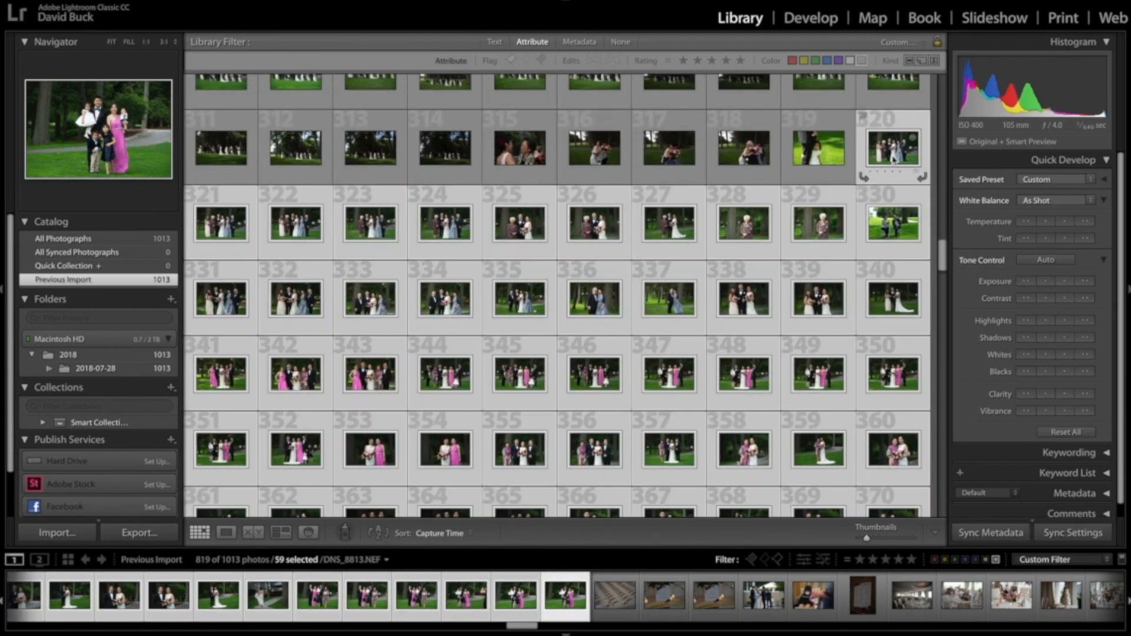
pyautogui.press('6')
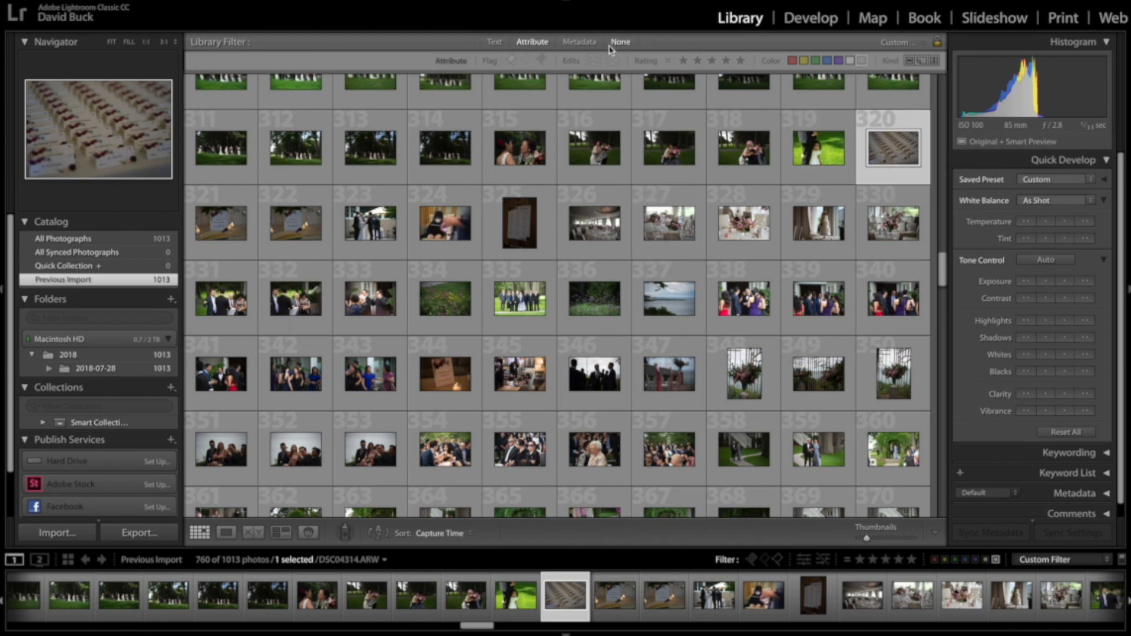
# Step: Filter the photos by camera, trying ILCE-7M2 and NIKON D4, and remove the metadata filter
pyautogui.click(580, 42)
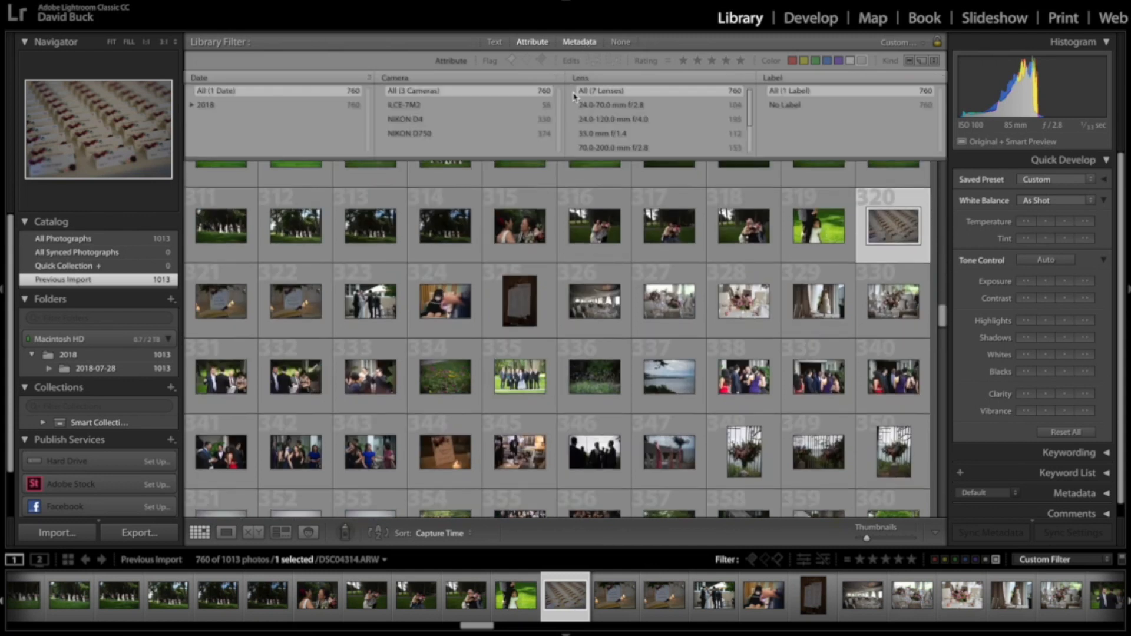
pyautogui.click(439, 107)
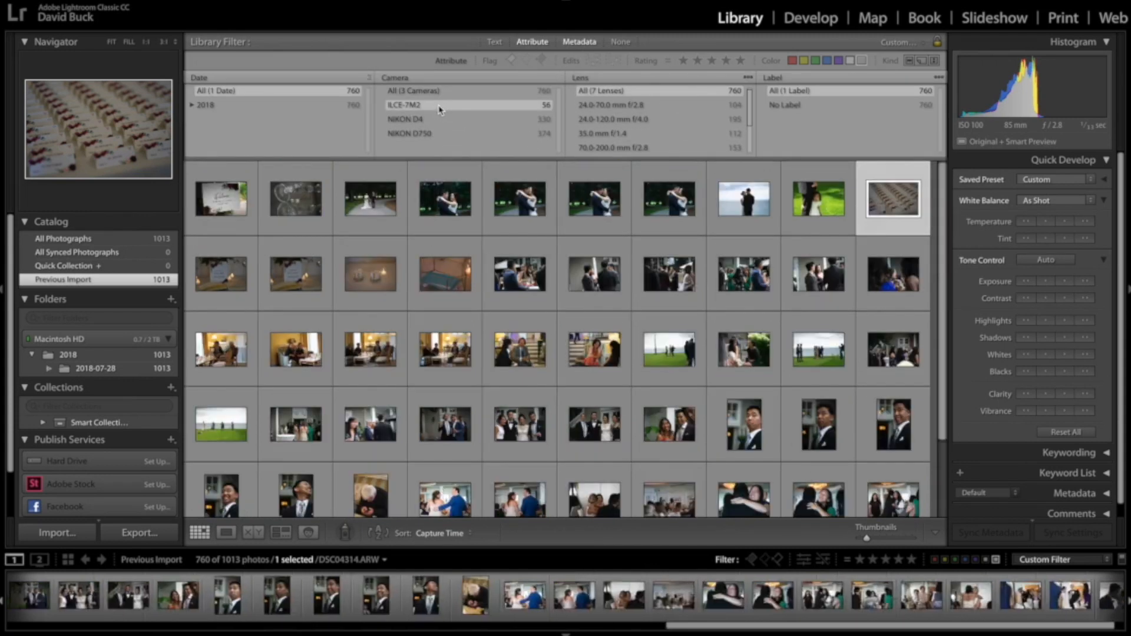
pyautogui.click(439, 121)
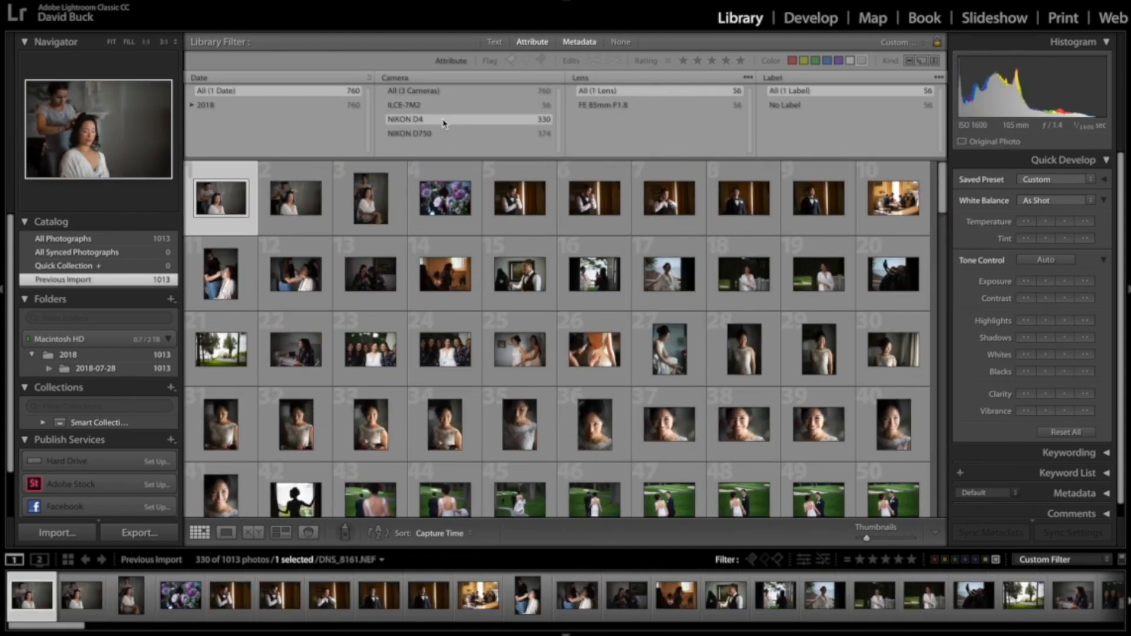
pyautogui.click(575, 43)
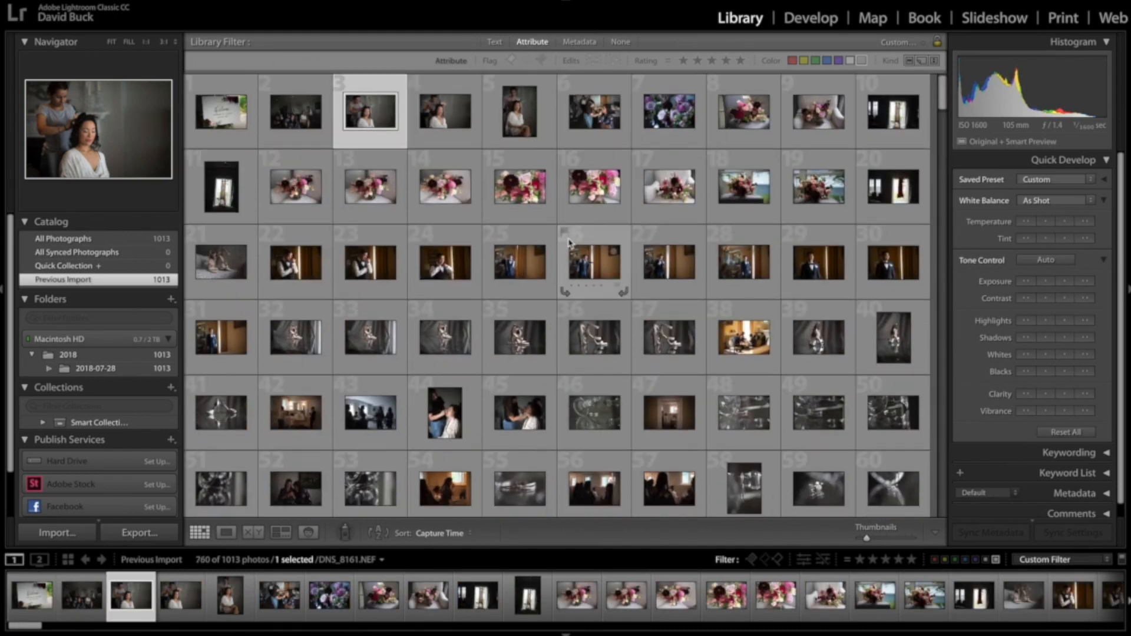
# Step: Select the groom's getting-ready photos 22 through 31 and rate them one star
pyautogui.click(294, 262)
pyautogui.keyDown('shift'); pyautogui.click(212, 347); pyautogui.keyUp('shift')
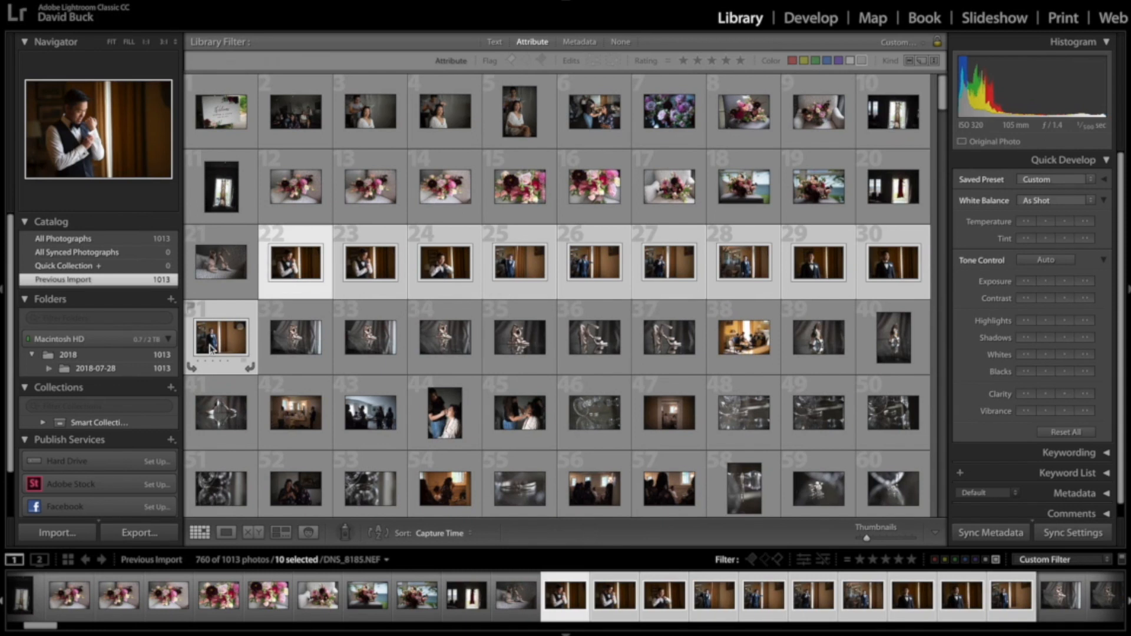
pyautogui.press('1')
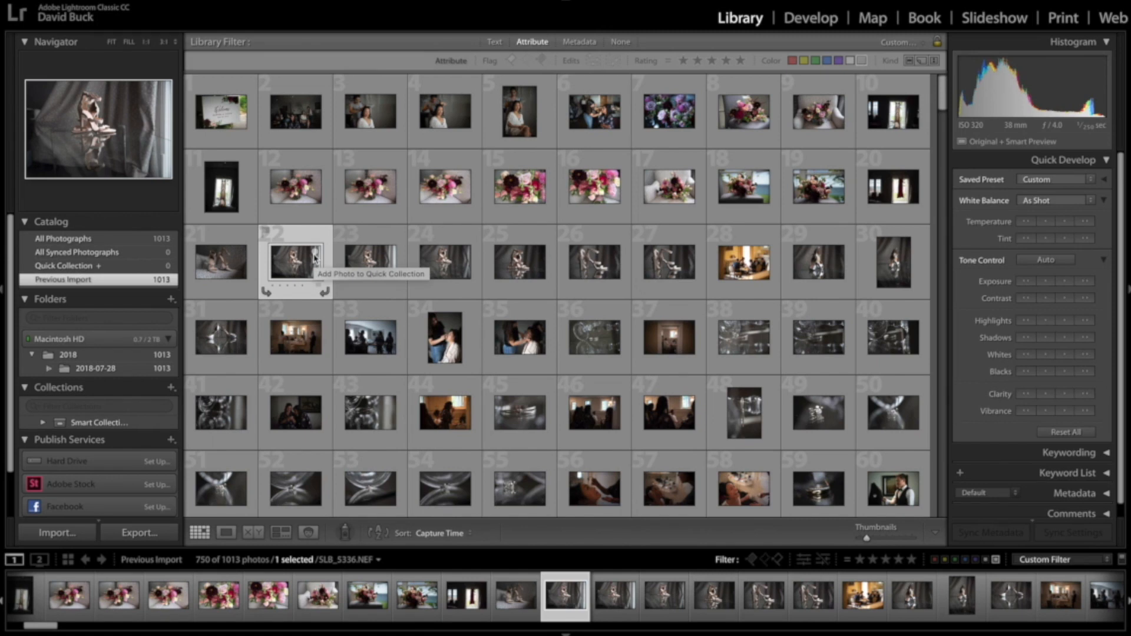
# Step: Rate the flower, jewelry detail and getting-ready photos near the start of the grid in batches
pyautogui.click(315, 256)
pyautogui.click(818, 186)
pyautogui.keyDown('shift'); pyautogui.click(669, 124); pyautogui.keyUp('shift')
pyautogui.press('1')
pyautogui.scroll(-5, 581, 265)
pyautogui.keyDown('shift'); pyautogui.click(594, 377); pyautogui.keyUp('shift')
pyautogui.press('1')
pyautogui.press('1')
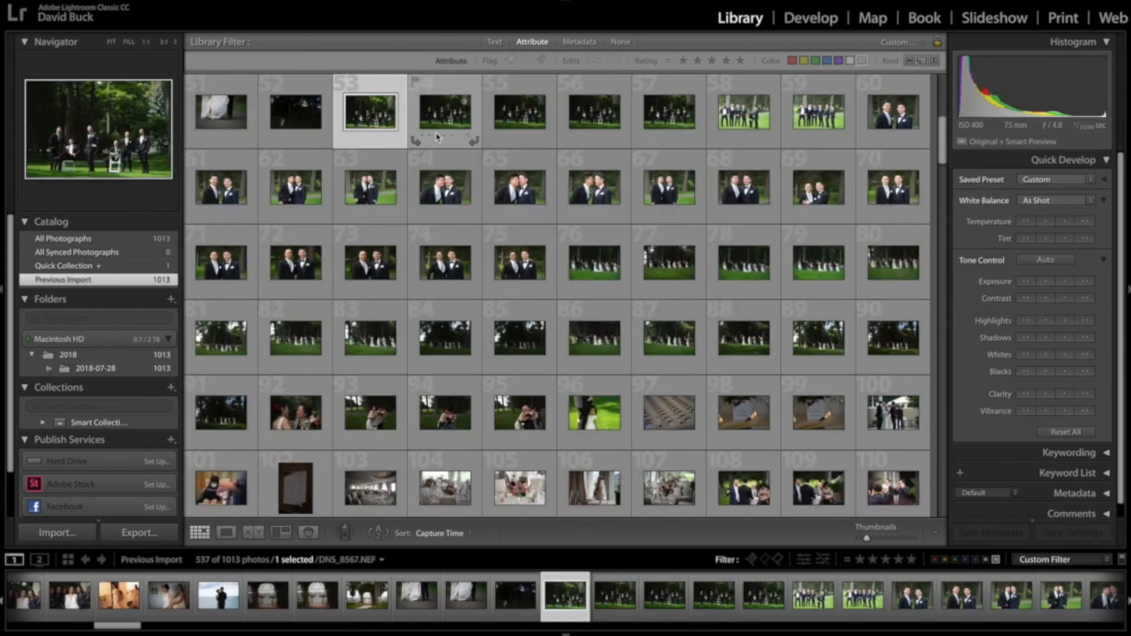
# Step: Sort the outdoor portraits in consecutive batches, rating the groomsmen group shots 53 through 57 three stars
pyautogui.keyDown('shift'); pyautogui.click(594, 413); pyautogui.keyUp('shift')
pyautogui.press('1')
pyautogui.keyDown('shift'); pyautogui.click(370, 111); pyautogui.keyUp('shift')
pyautogui.press('1')
pyautogui.scroll(-5, 444, 301)
pyautogui.keyDown('shift'); pyautogui.click(221, 112); pyautogui.keyUp('shift')
pyautogui.press('1')
pyautogui.keyDown('shift'); pyautogui.click(236, 112); pyautogui.keyUp('shift')
pyautogui.press('1')
pyautogui.keyDown('shift'); pyautogui.click(744, 112); pyautogui.keyUp('shift')
pyautogui.press('1')
pyautogui.scroll(-4, 520, 315)
pyautogui.press('1')
pyautogui.click(295, 505)
# Step: Select the remaining ceremony and reception photos in large ranges and rate each range
pyautogui.keyDown('shift'); pyautogui.click(236, 112); pyautogui.keyUp('shift')
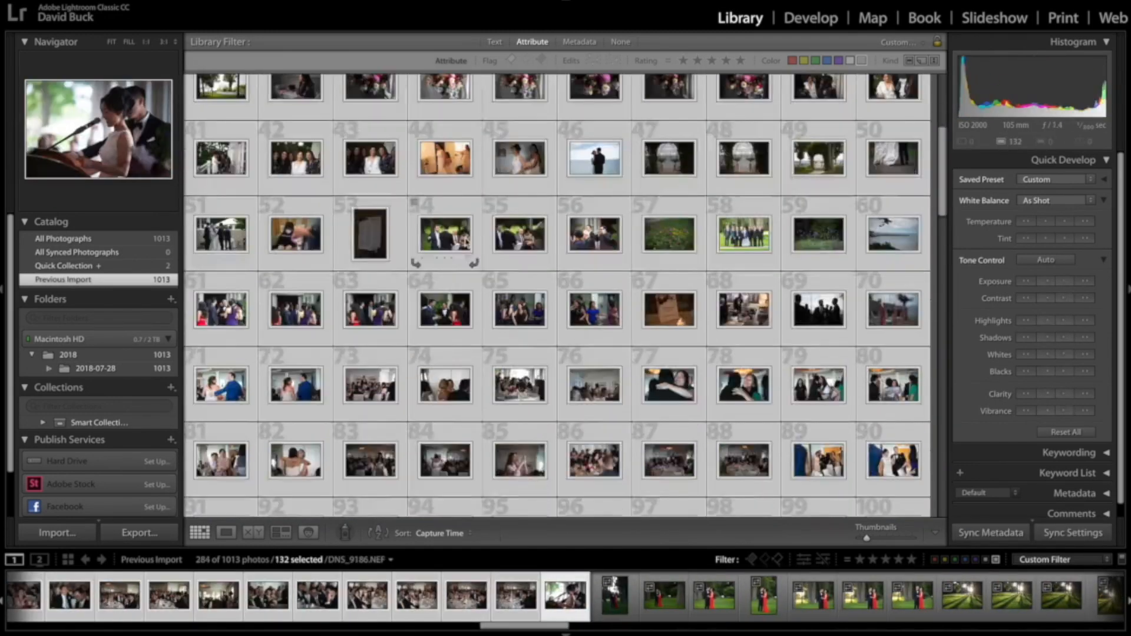
pyautogui.keyDown('shift'); pyautogui.click(520, 309); pyautogui.keyUp('shift')
pyautogui.press('1')
pyautogui.keyDown('shift'); pyautogui.click(370, 241); pyautogui.keyUp('shift')
pyautogui.press('1')
# Step: Rate the last leftover photos individually, starting at photo 2, until the unrated and unlabeled view is empty
pyautogui.click(301, 112)
pyautogui.press('1')
pyautogui.press('1')
pyautogui.press('1')
pyautogui.press('1')
pyautogui.press('1')
pyautogui.press('1')
pyautogui.press('1')
pyautogui.press('1')
pyautogui.press('1')
pyautogui.press('1')
pyautogui.press('1')
pyautogui.press('1')
pyautogui.press('1')
pyautogui.press('1')
pyautogui.press('1')
pyautogui.press('1')
pyautogui.press('1')
pyautogui.press('1')
pyautogui.press('1')
pyautogui.press('1')
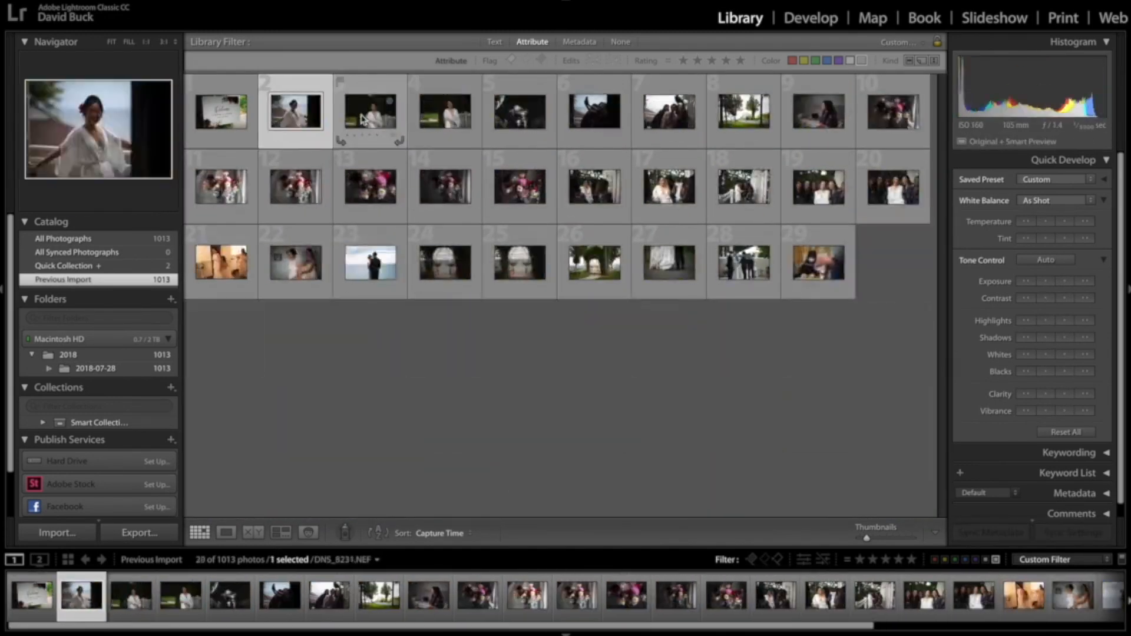
pyautogui.press('1')
pyautogui.press('1')
pyautogui.press('1')
pyautogui.press('1')
pyautogui.press('1')
pyautogui.press('1')
pyautogui.press('1')
pyautogui.press('1')
pyautogui.press('1')
pyautogui.press('1')
pyautogui.press('1')
pyautogui.press('1')
pyautogui.press('1')
pyautogui.press('1')
pyautogui.press('1')
pyautogui.press('1')
pyautogui.press('1')
pyautogui.press('1')
pyautogui.press('1')
pyautogui.press('1')
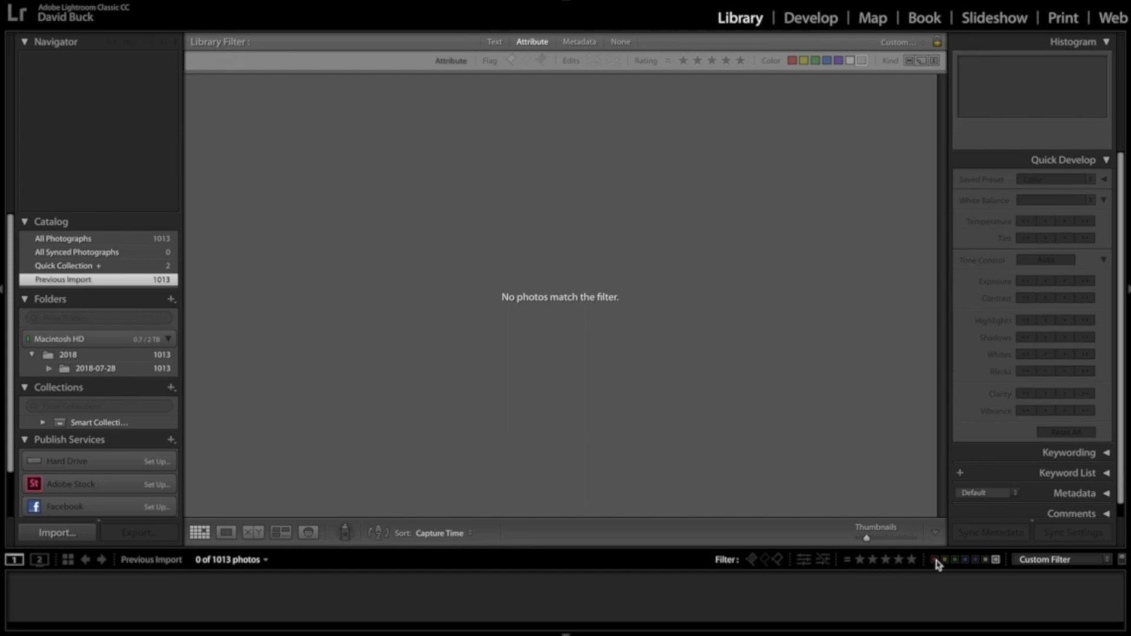
# Step: Filter the library to one-star photos and look through the whole set
pyautogui.click(860, 559)
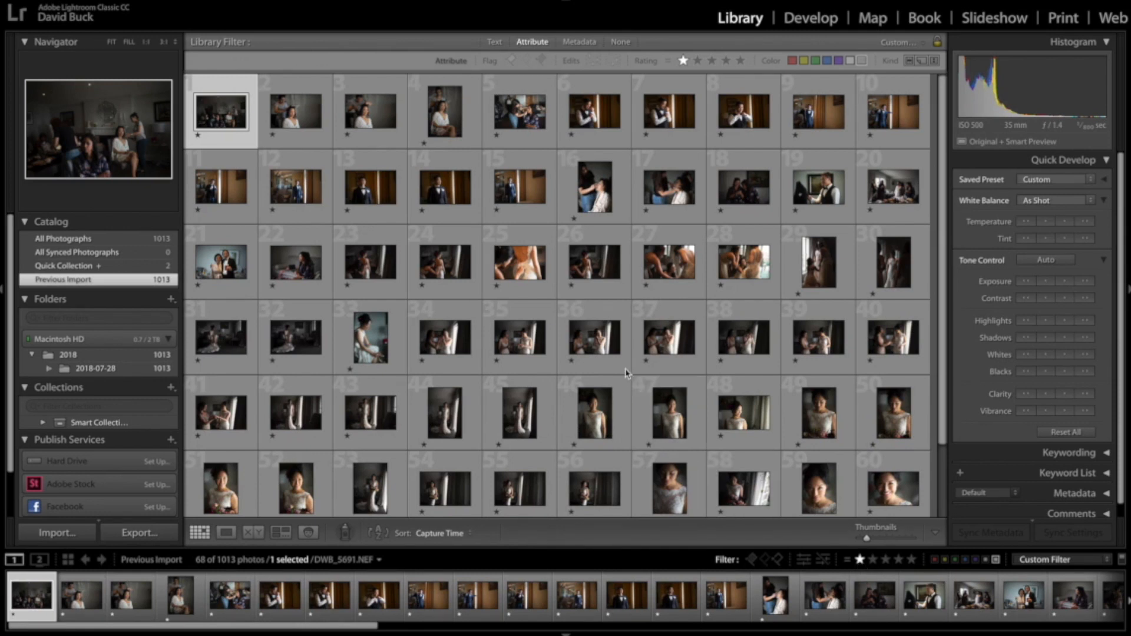
pyautogui.scroll(-1, 630, 294)
pyautogui.scroll(-3, 630, 294)
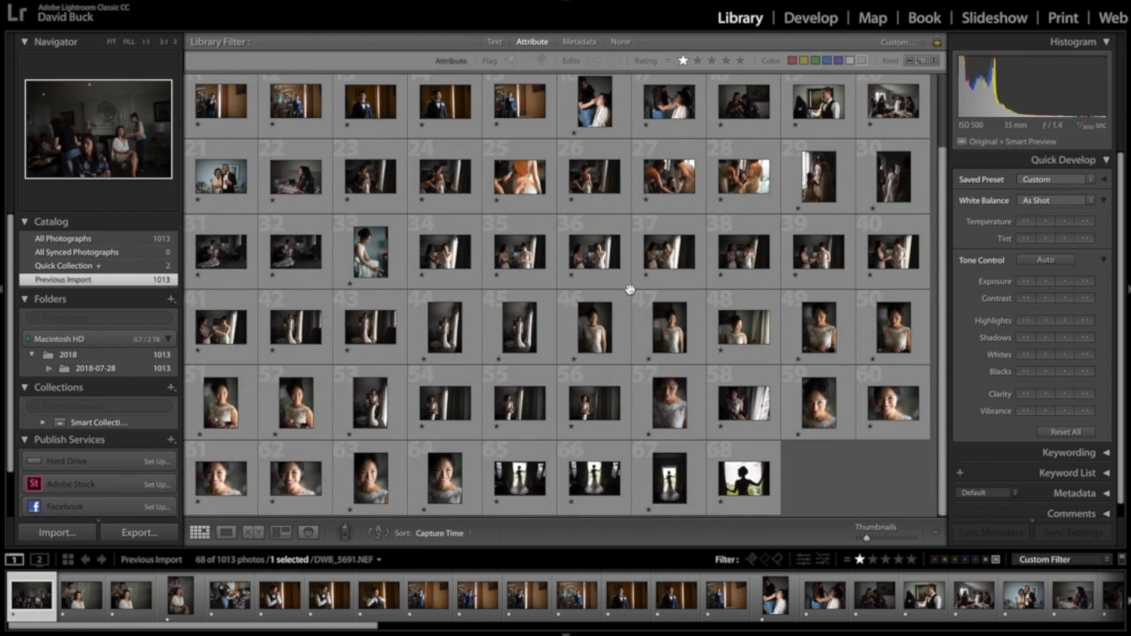
pyautogui.scroll(2, 630, 289)
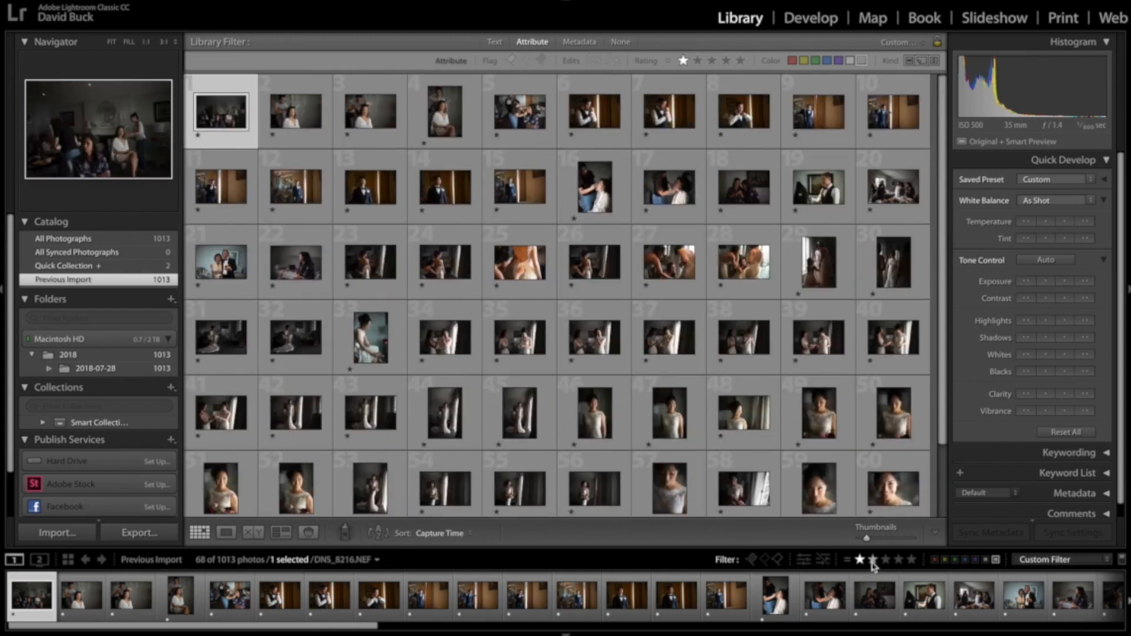
# Step: Raise the rating filter to two stars and look through the outdoor and ceremony photos
pyautogui.click(872, 559)
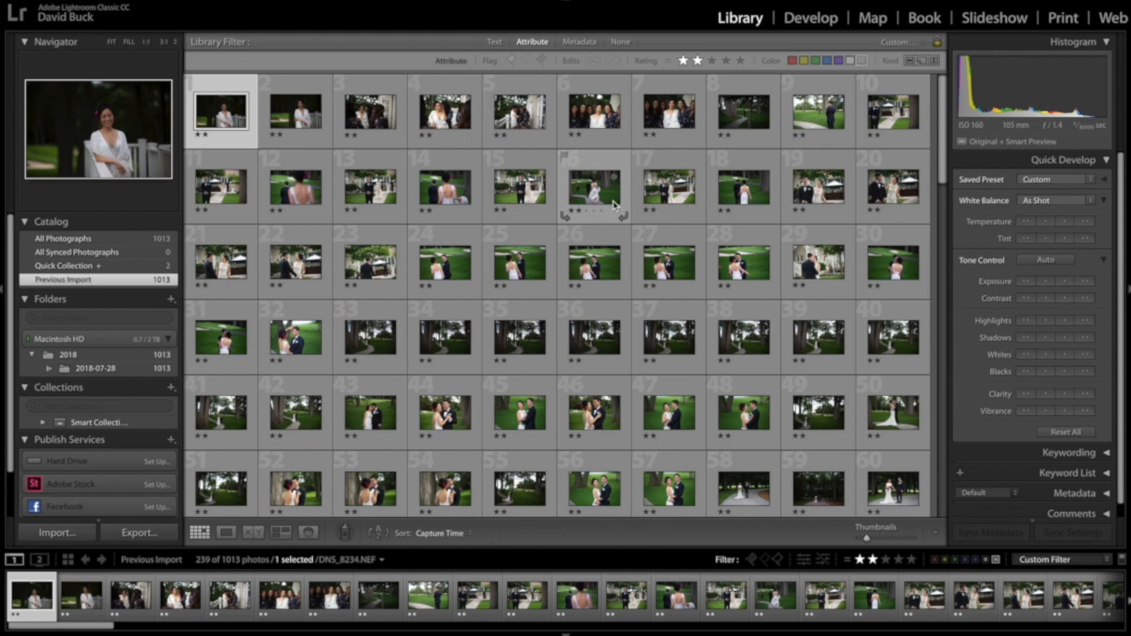
pyautogui.scroll(-6, 615, 205)
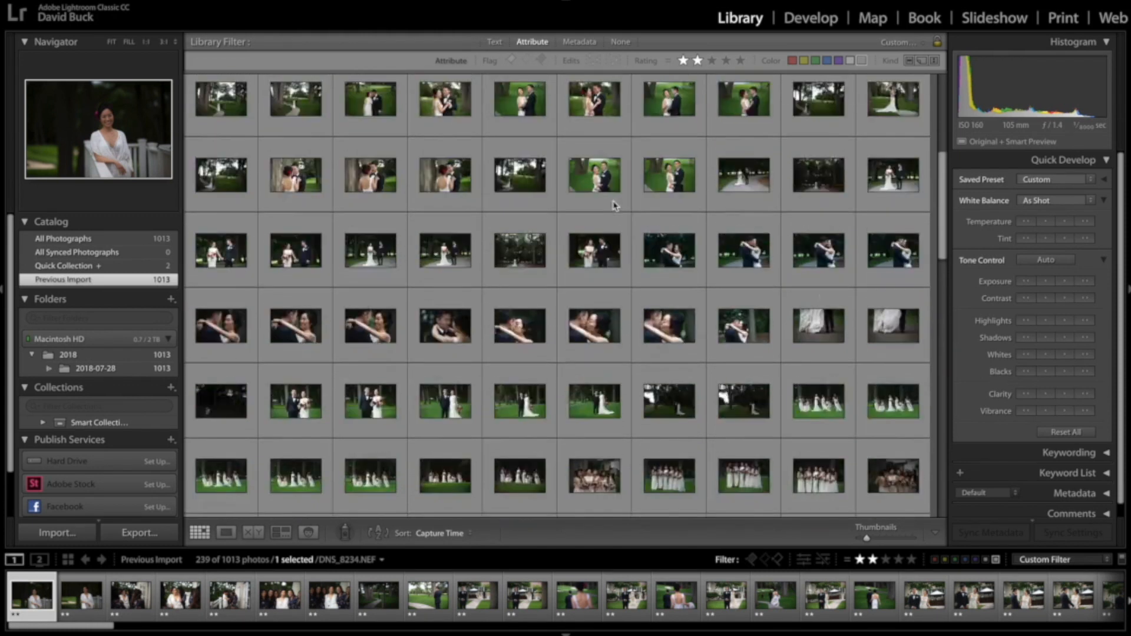
pyautogui.scroll(-10, 614, 205)
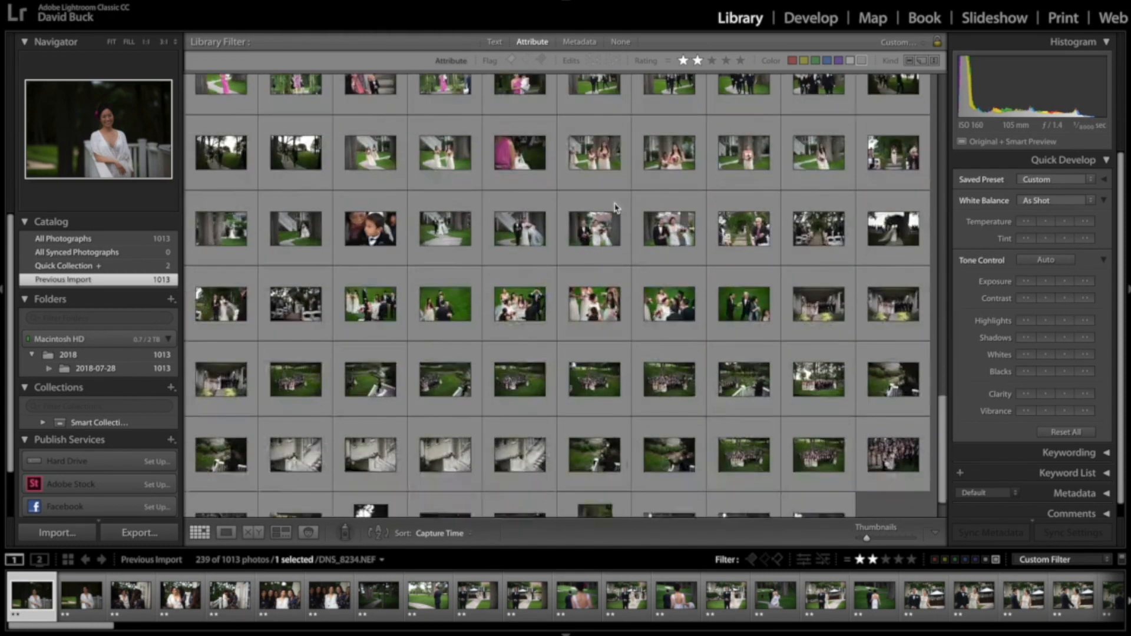
pyautogui.scroll(-2, 615, 207)
# Step: Show the three-star photos, and switch the rating filter to four stars
pyautogui.click(886, 561)
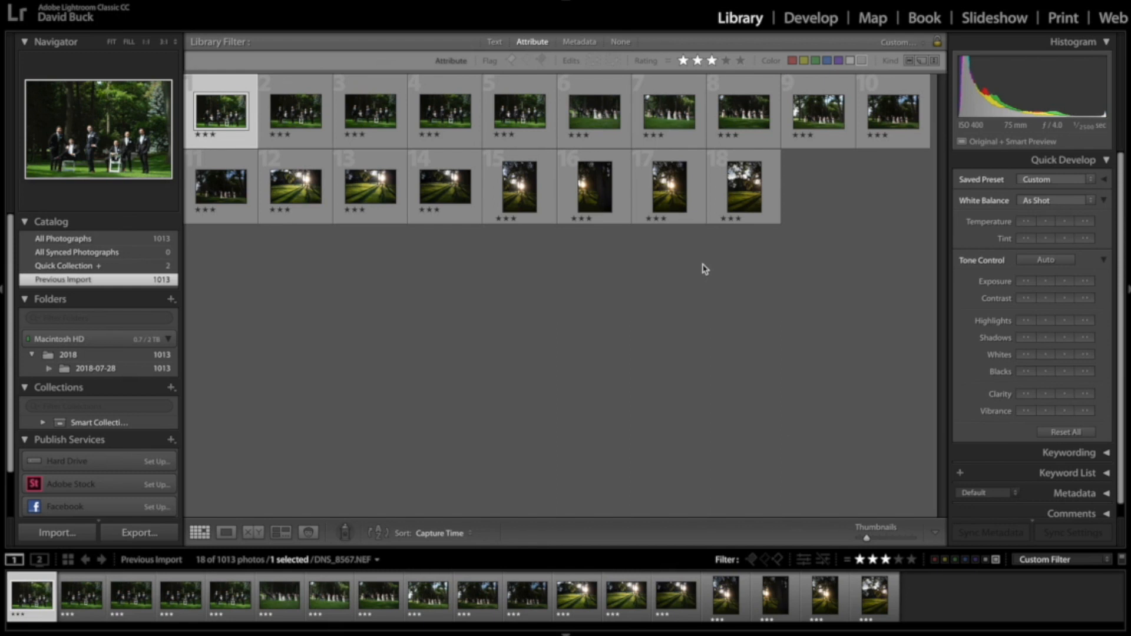
pyautogui.click(899, 561)
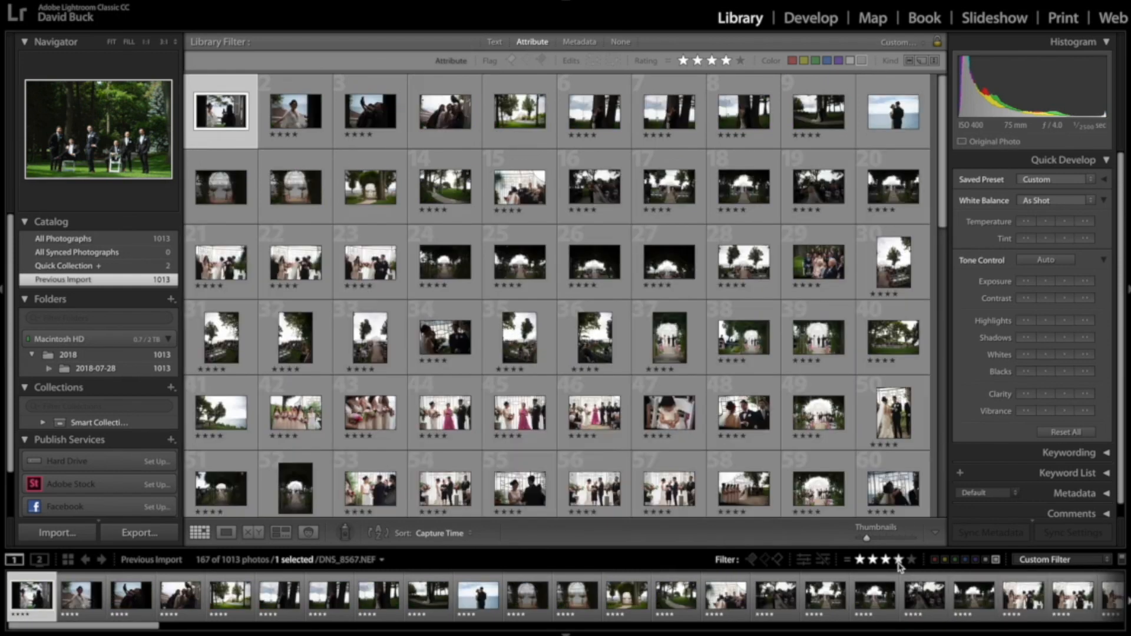
# Step: Look through the four-star photos and raise the rating filter to five stars
pyautogui.scroll(-10, 668, 290)
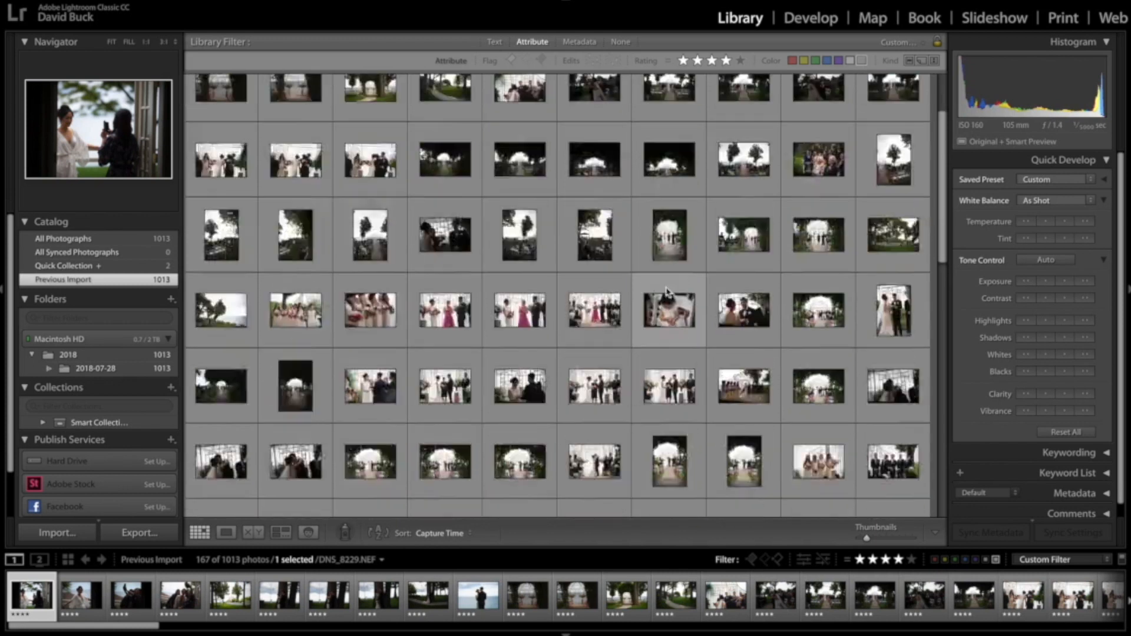
pyautogui.scroll(-3, 667, 289)
pyautogui.click(912, 560)
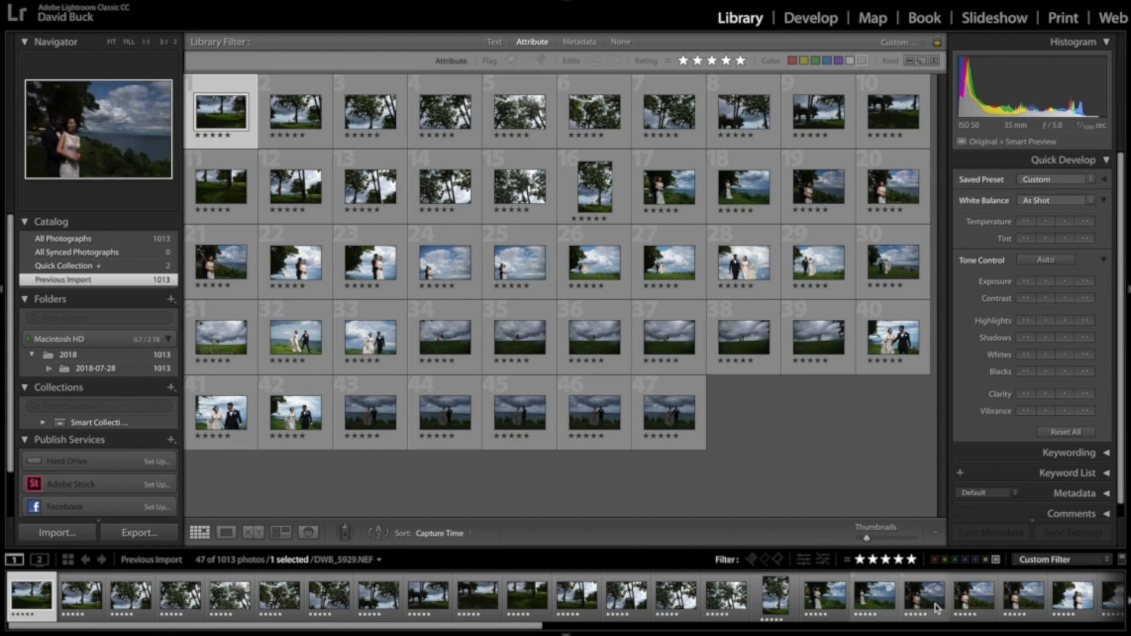
# Step: Clear the star rating filter and look through the red-labeled Decor photos
pyautogui.click(911, 561)
pyautogui.click(934, 561)
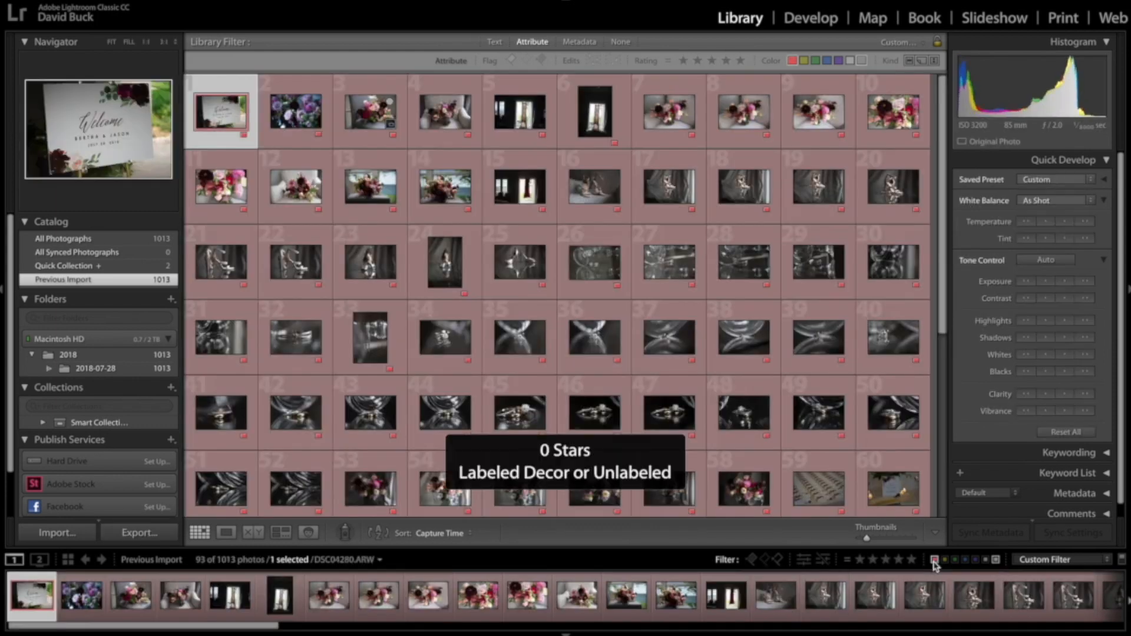
pyautogui.scroll(-5, 729, 384)
pyautogui.scroll(5, 729, 384)
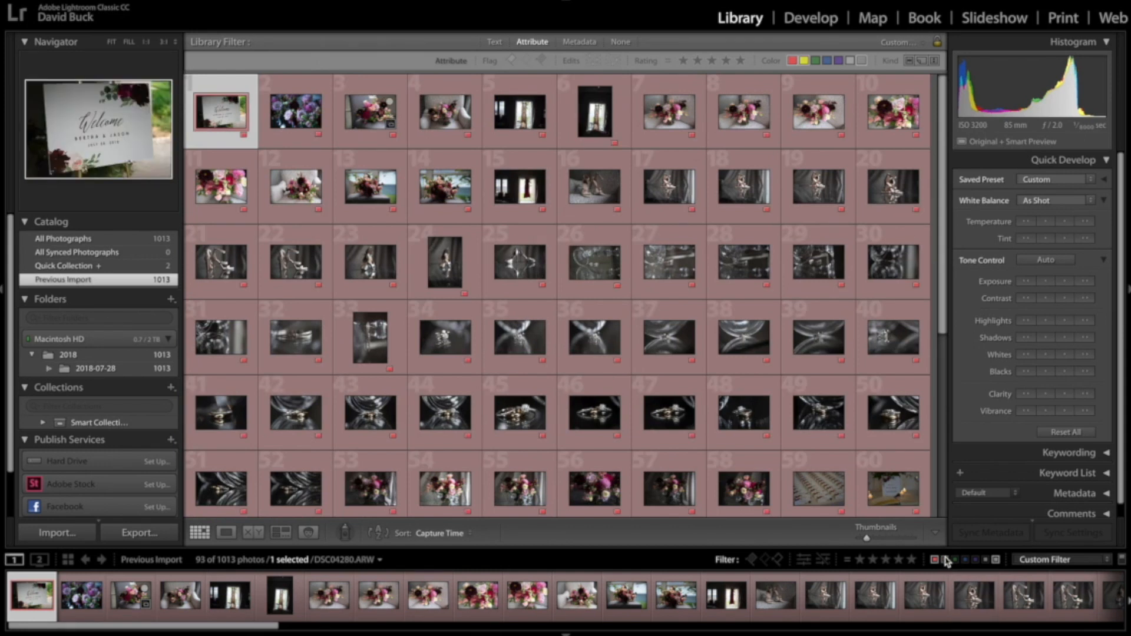
# Step: Switch the color label filter from red to yellow to show the Family Photos group
pyautogui.click(946, 560)
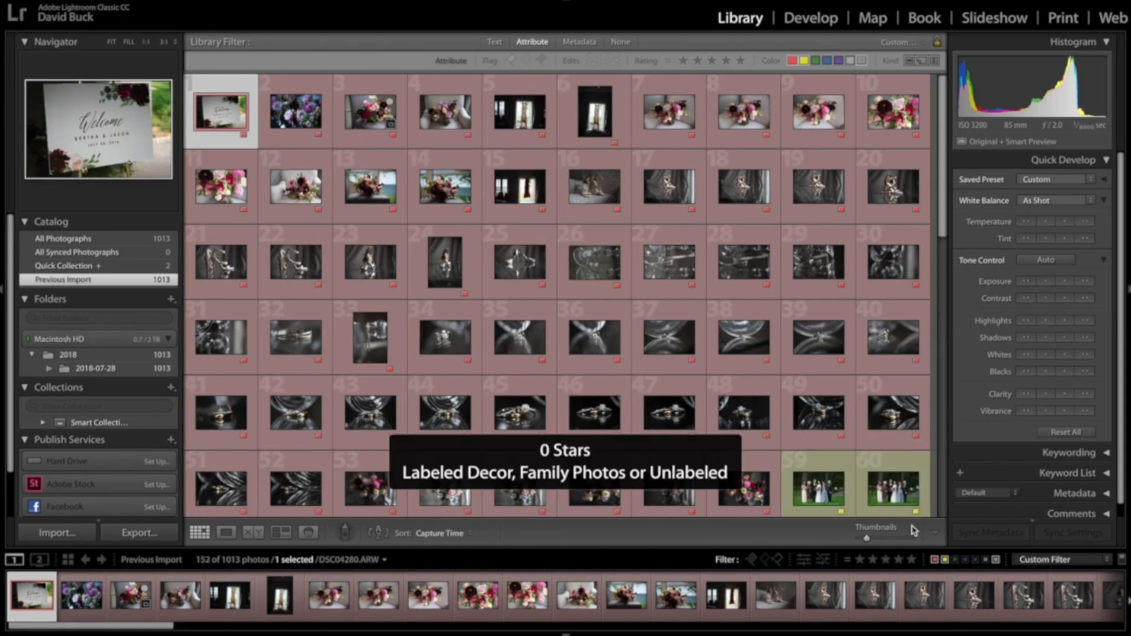
pyautogui.click(935, 560)
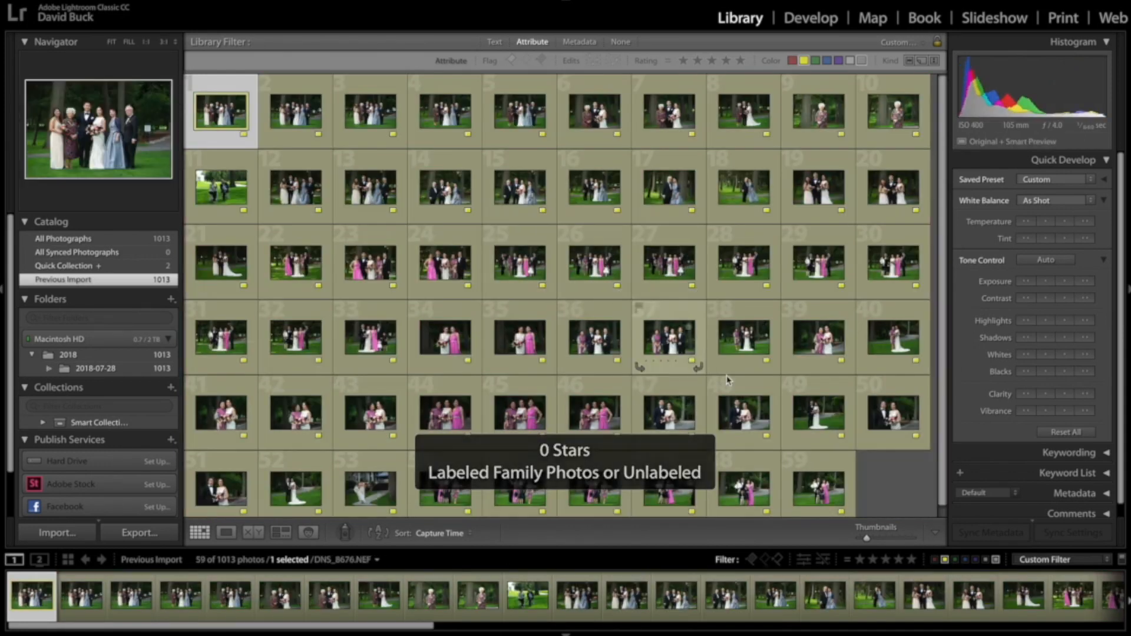
# Step: Switch the color label filter to green and look through the Cocktail photos, briefly viewing the selected one in Loupe view
pyautogui.click(946, 561)
pyautogui.click(955, 560)
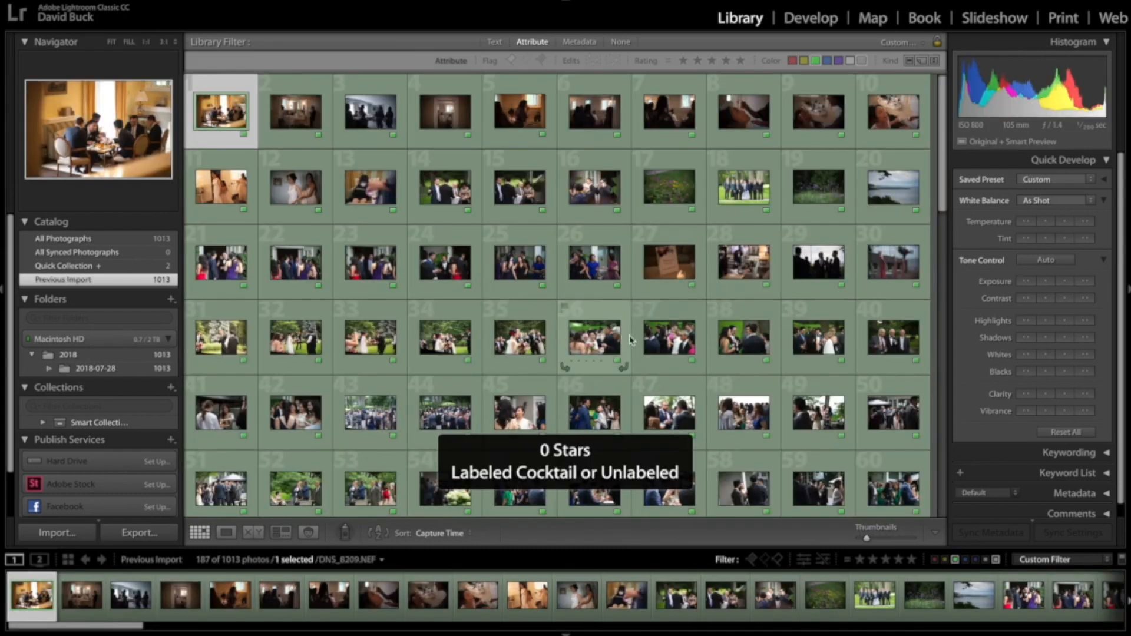
pyautogui.scroll(-7, 707, 337)
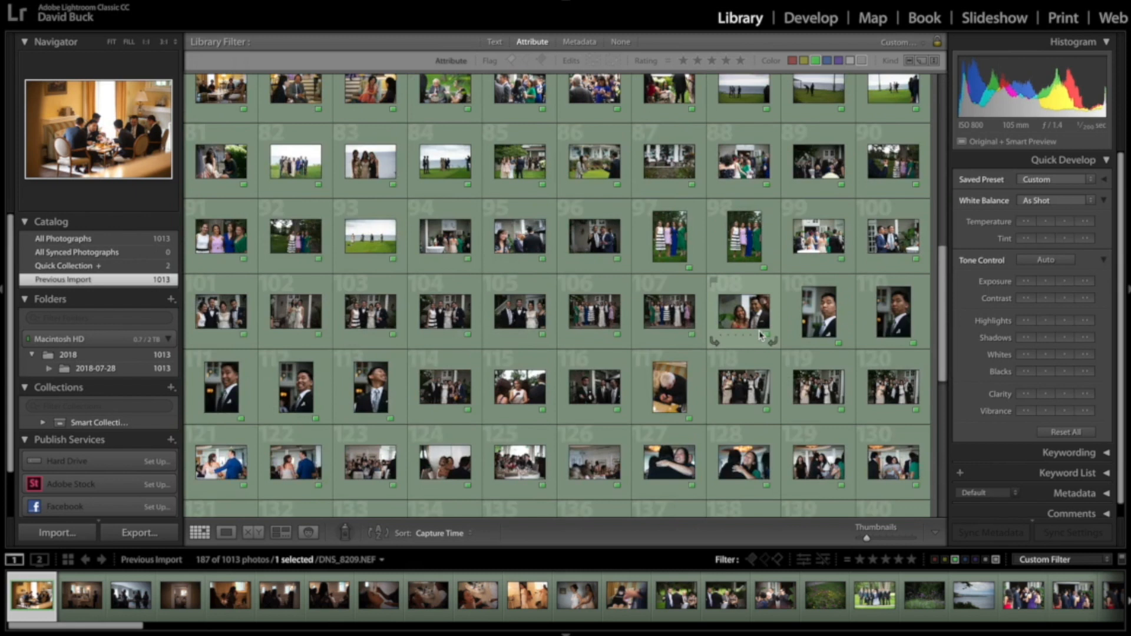
pyautogui.scroll(-3, 760, 335)
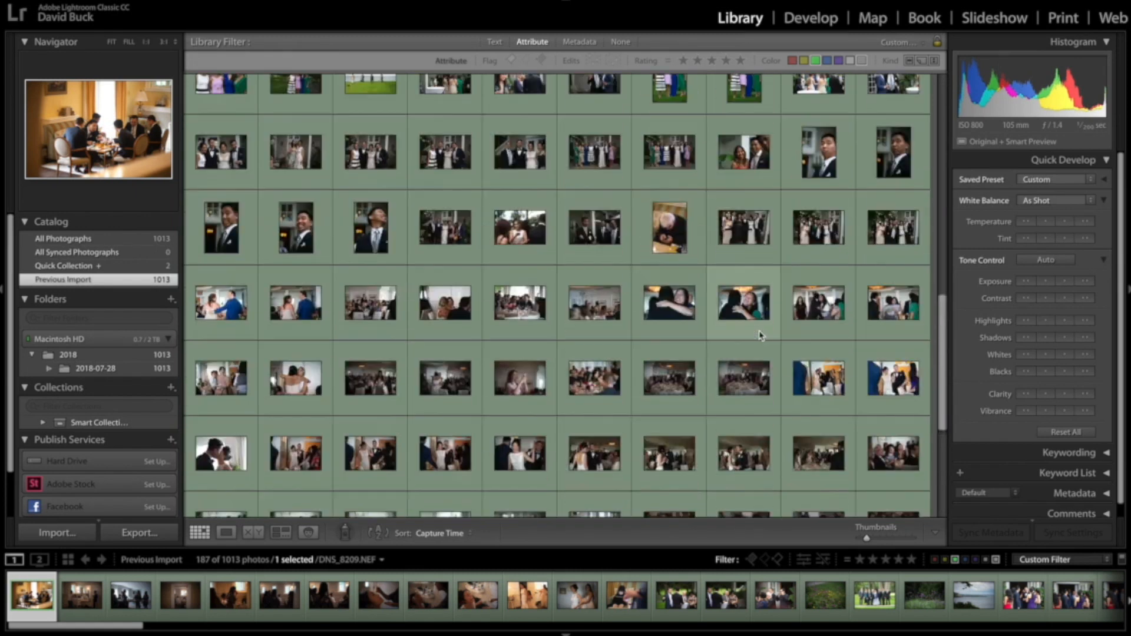
pyautogui.scroll(10, 760, 334)
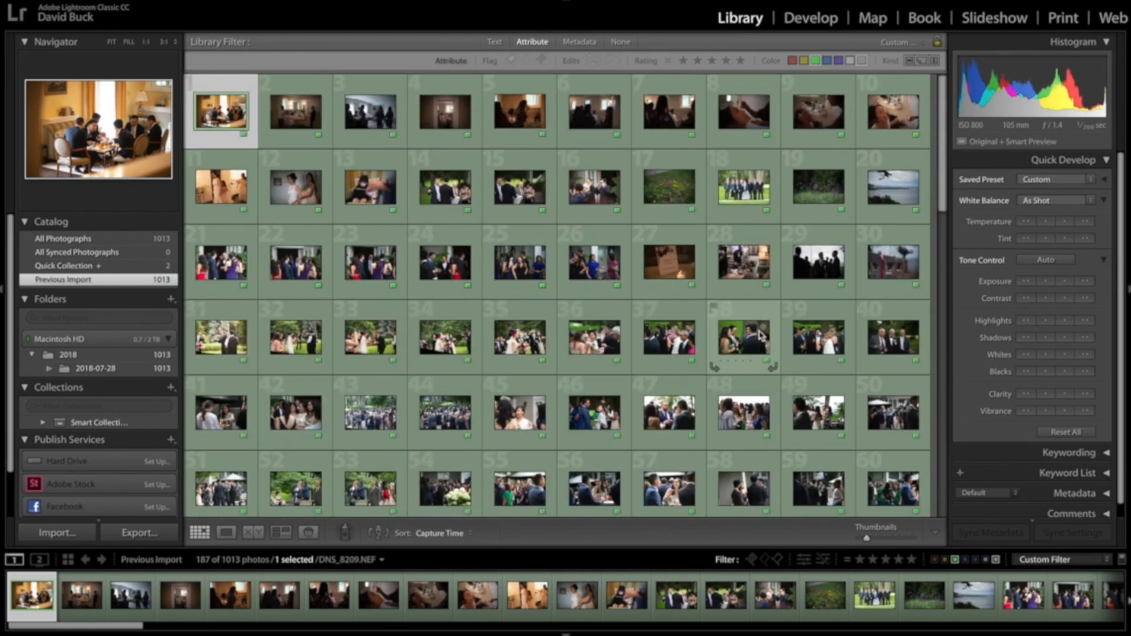
pyautogui.press('e')
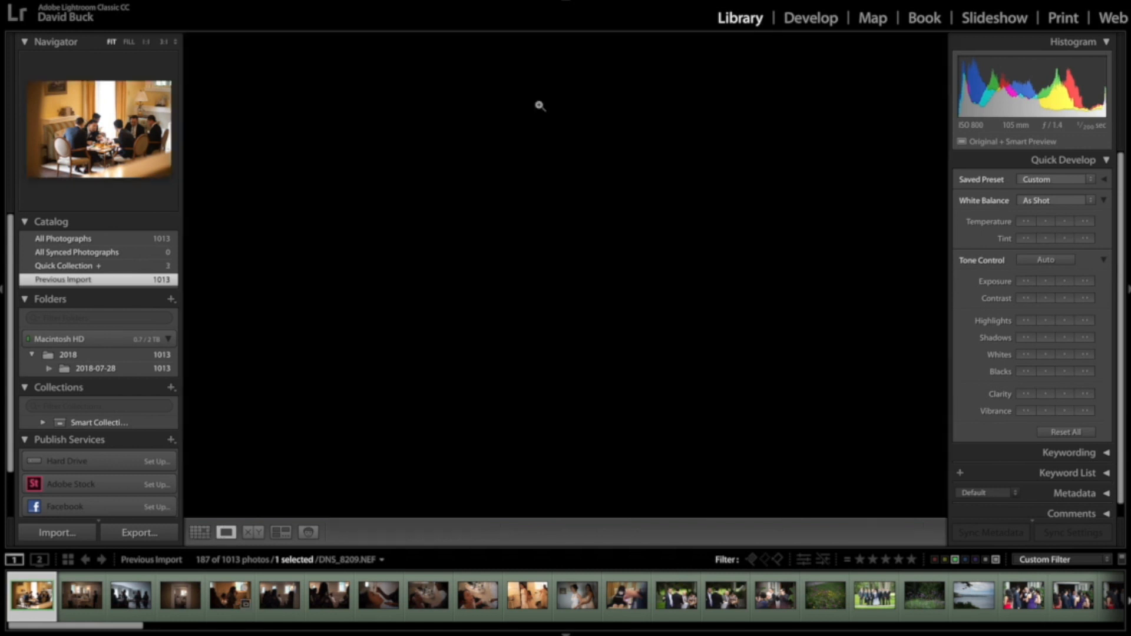
pyautogui.press('g')
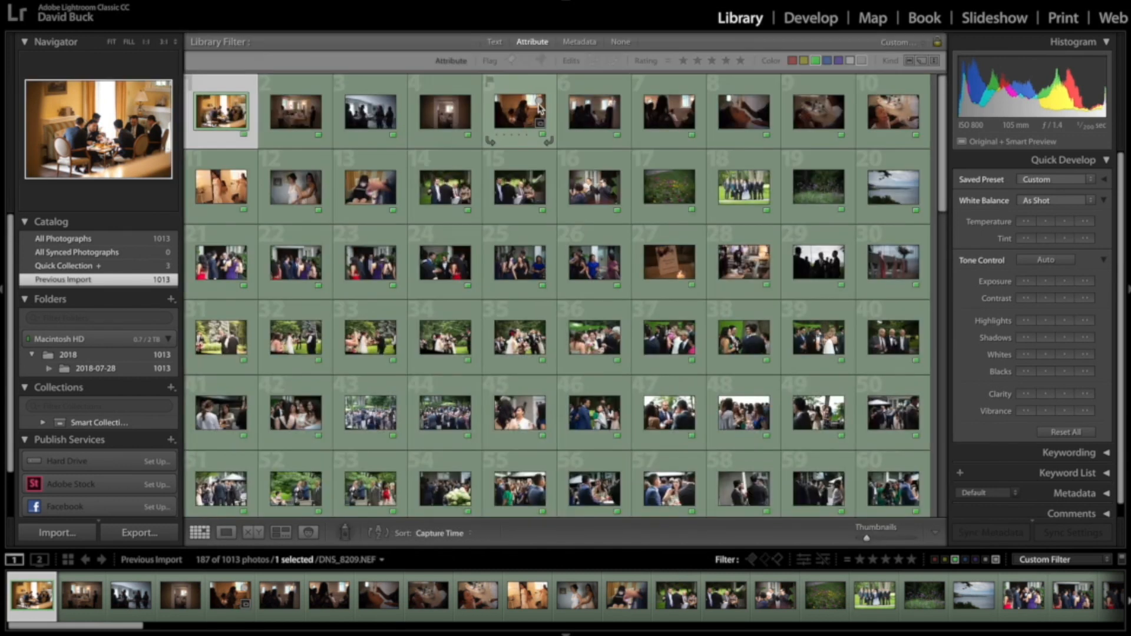
# Step: Filter to the blue-labeled photos instead of green, look through the group, and remove the blue filter
pyautogui.click(956, 560)
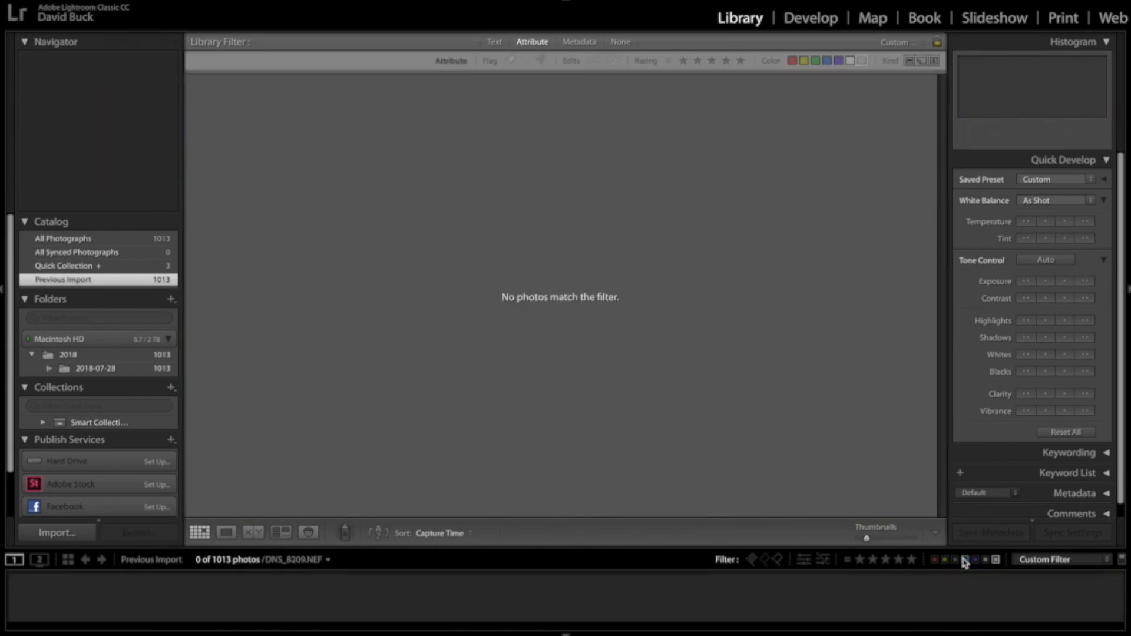
pyautogui.click(964, 560)
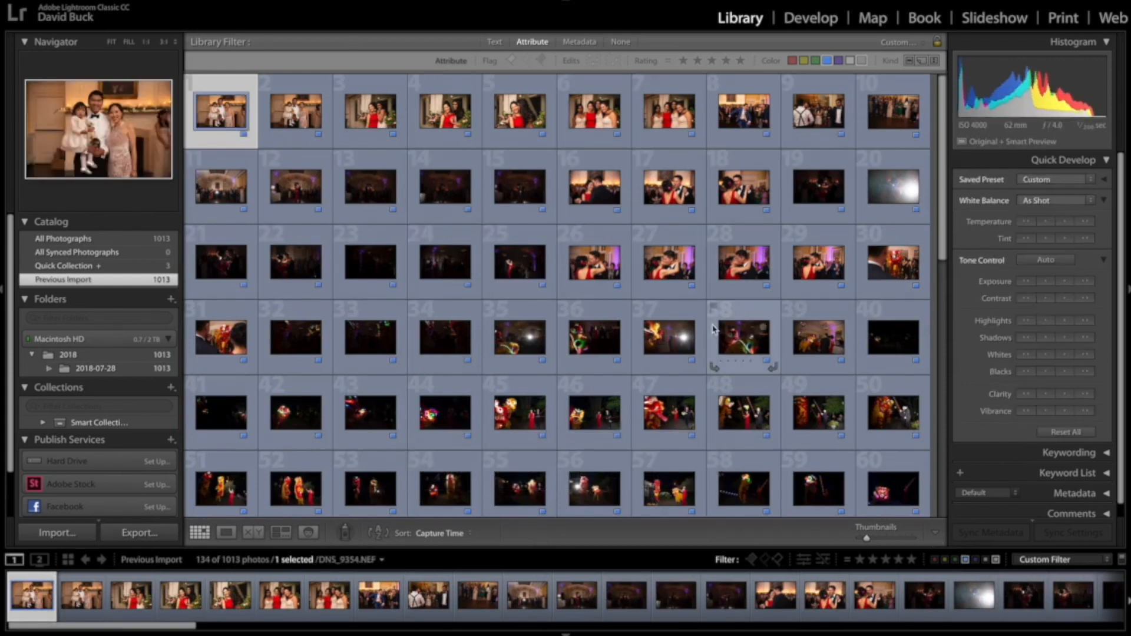
pyautogui.scroll(-10, 711, 325)
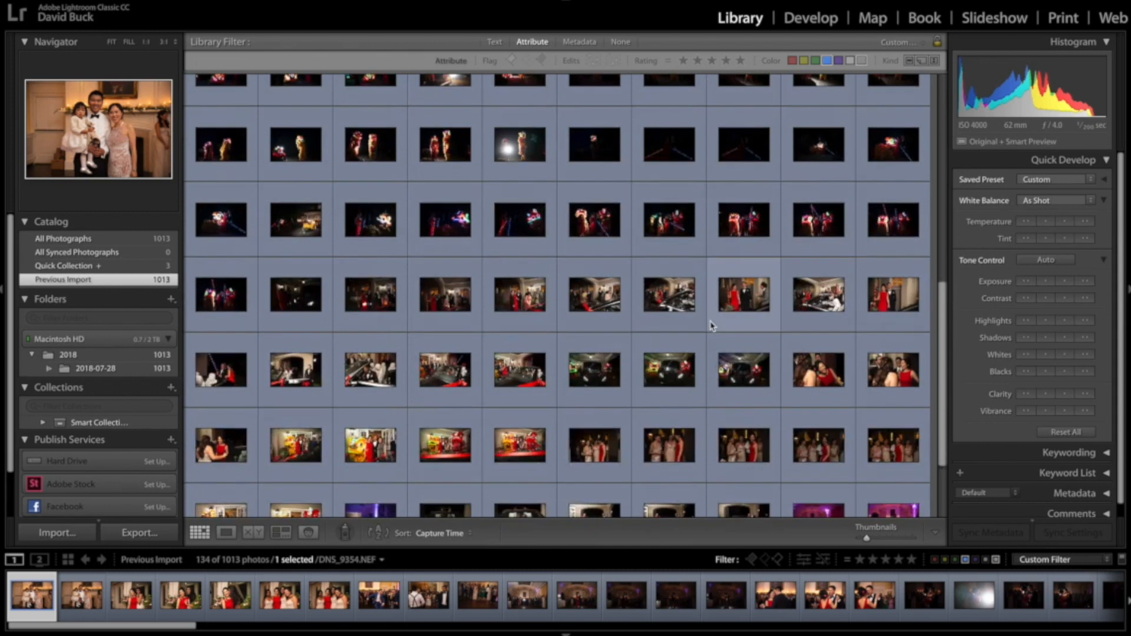
pyautogui.scroll(10, 711, 326)
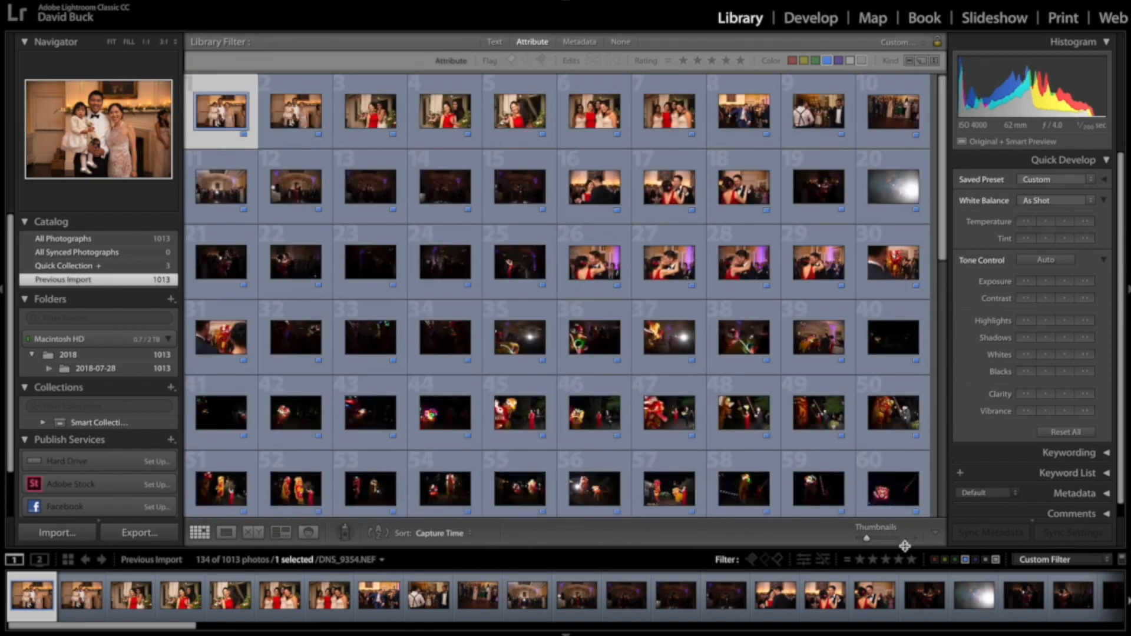
pyautogui.click(965, 561)
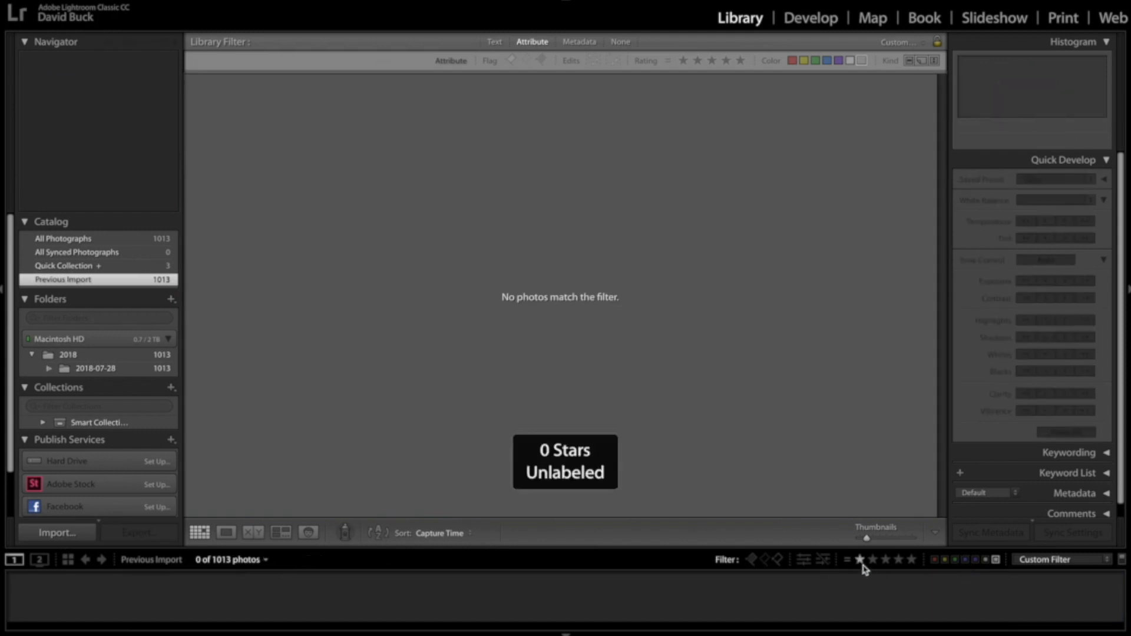